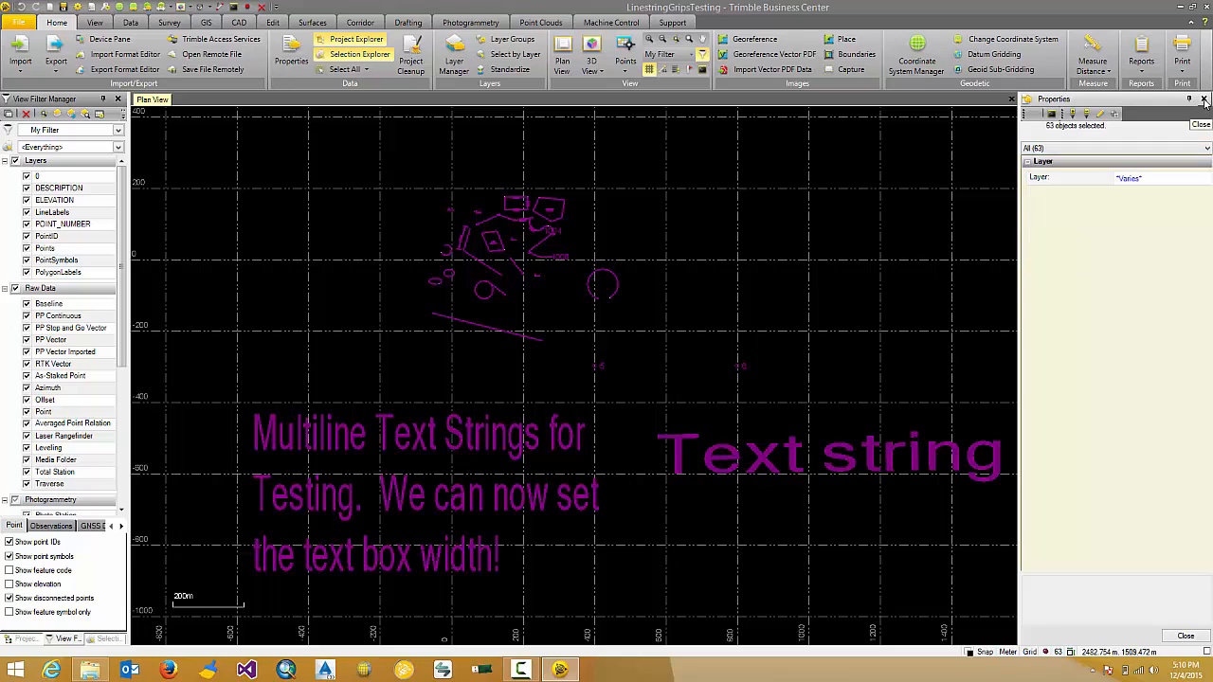
Close the properties and move the linestring's vertex at point 1001 a short distance south by its grip.
click(1203, 98)
scroll(600, 265, up, 6)
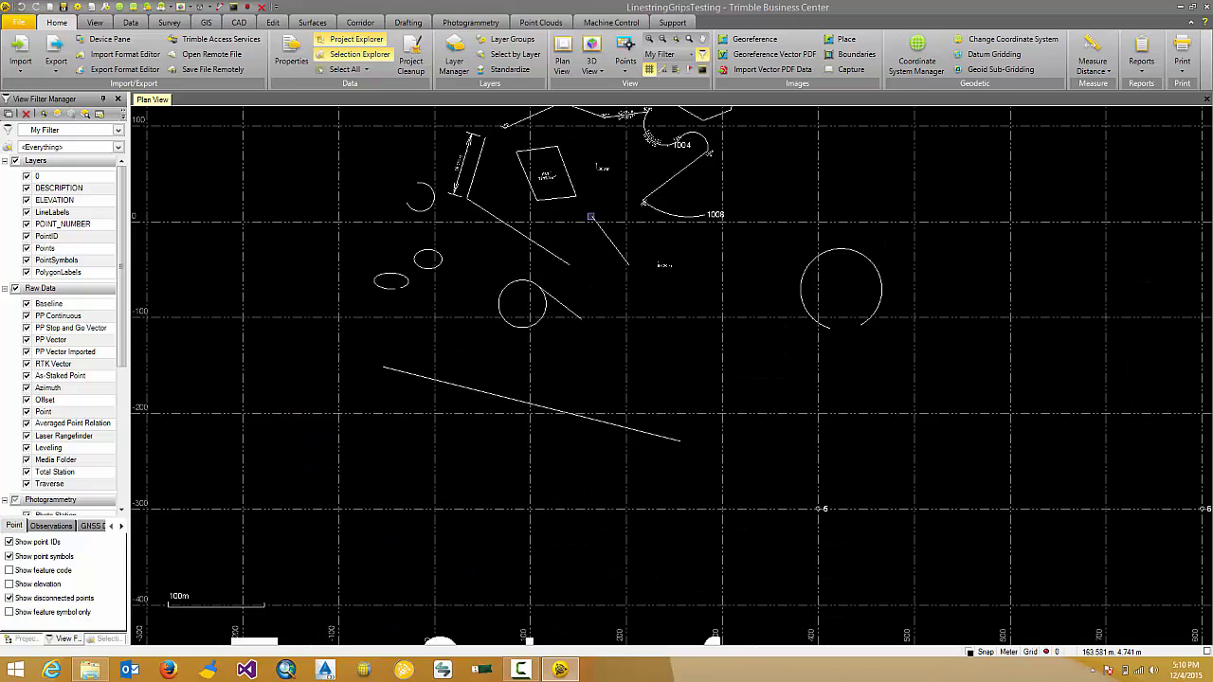
click(568, 288)
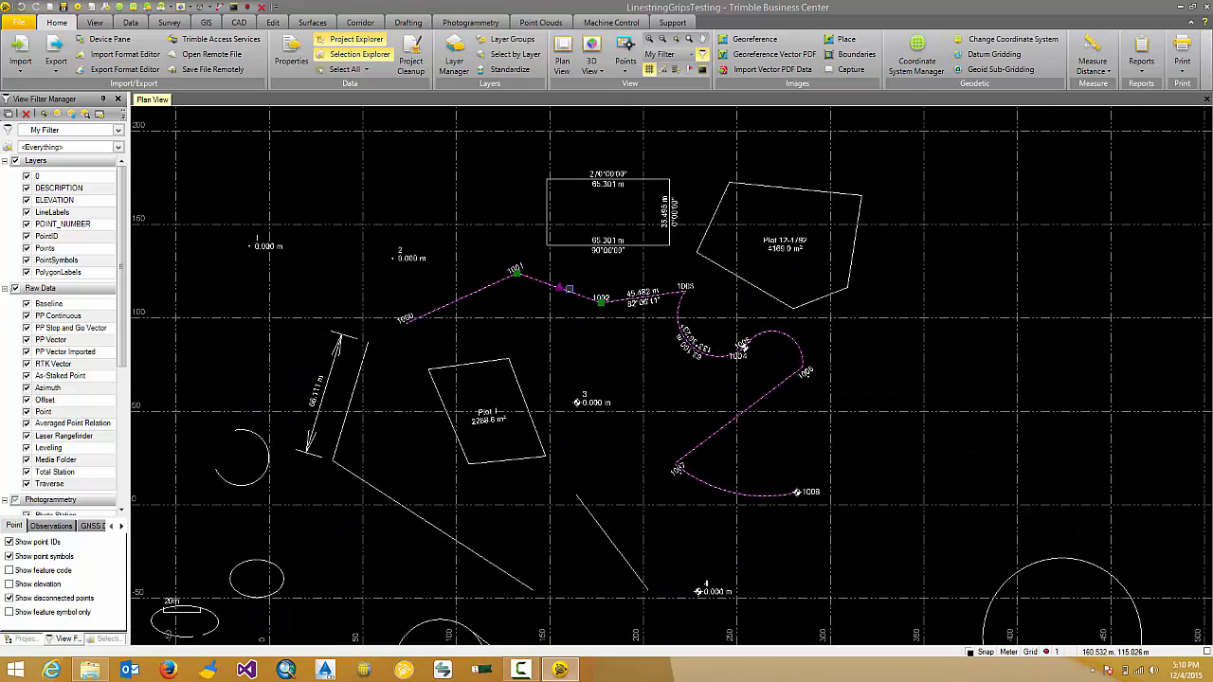
scroll(559, 311, up, 2)
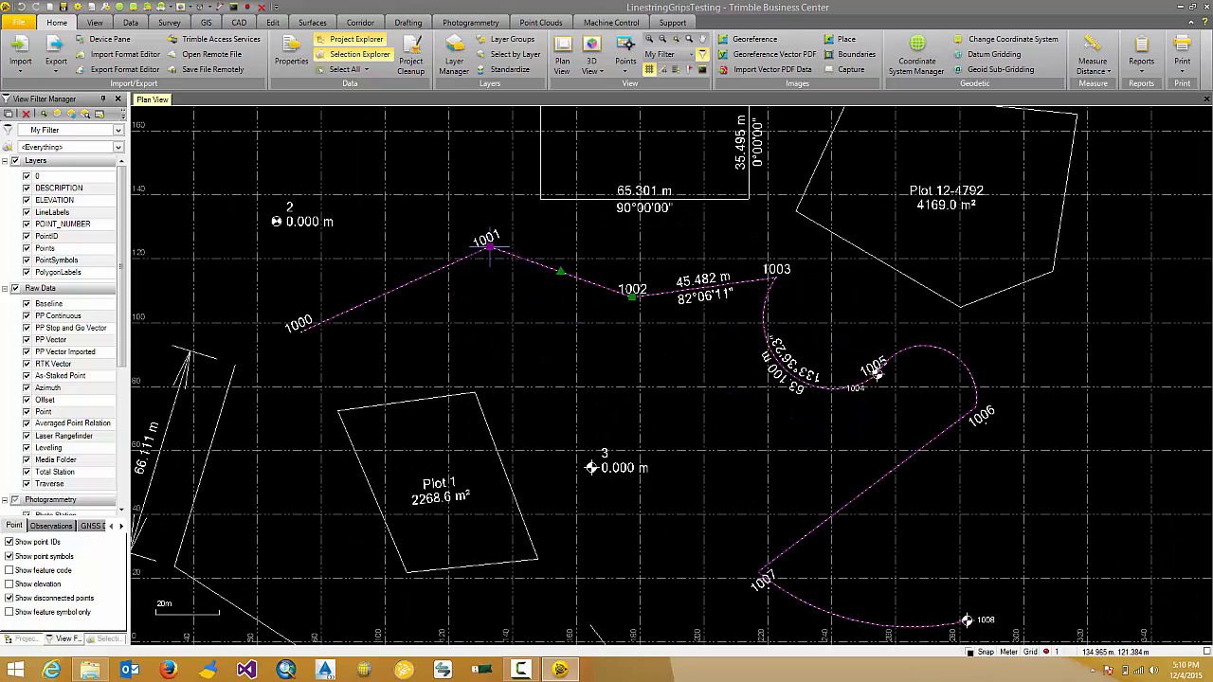
click(489, 248)
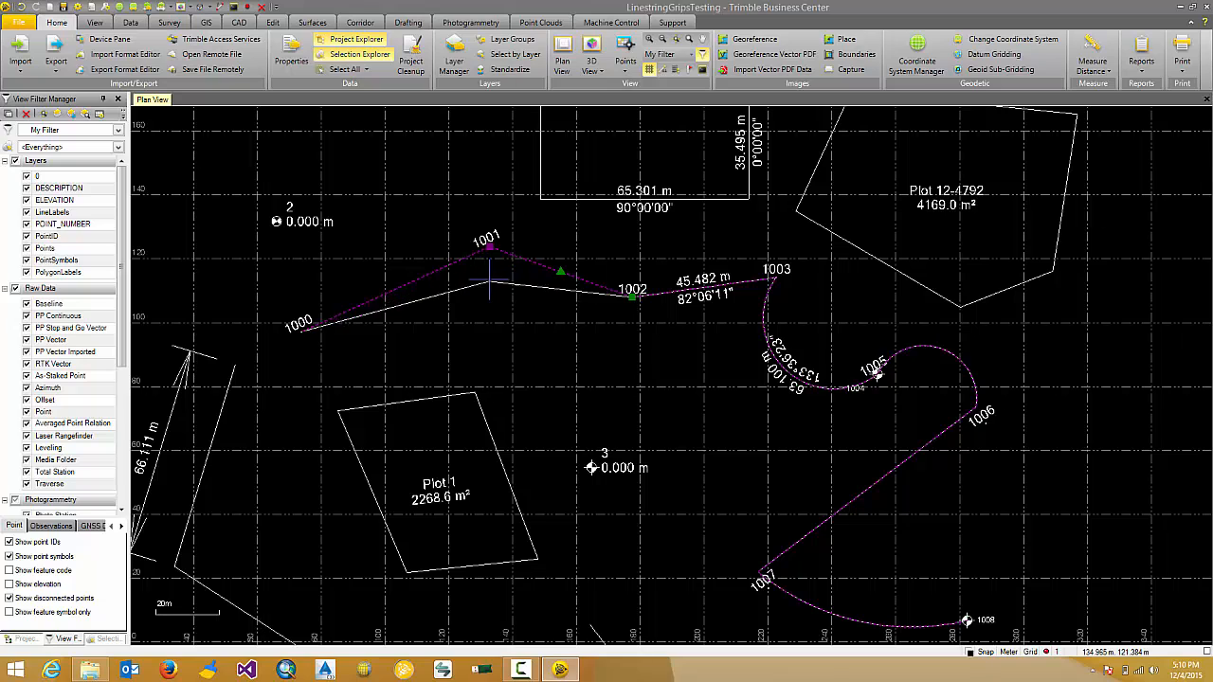
click(487, 272)
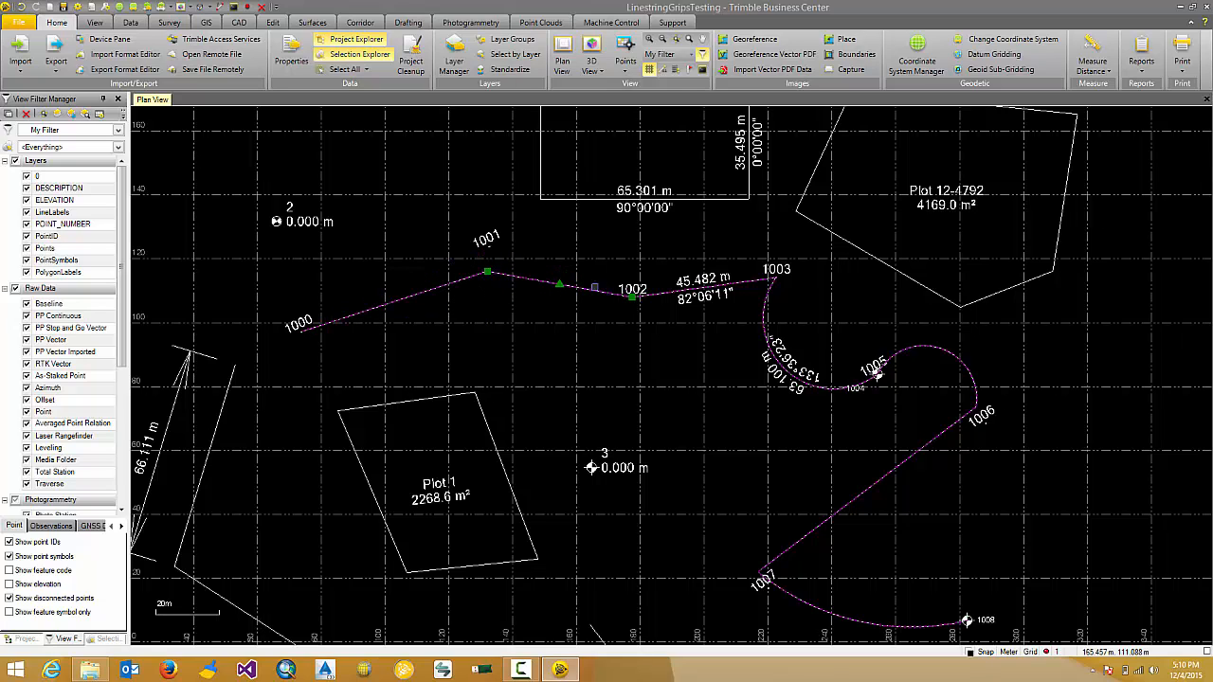
Move the linestring's vertex at point 1002 south and the vertex near point 1001 onto Plot 1's upper edge.
click(632, 295)
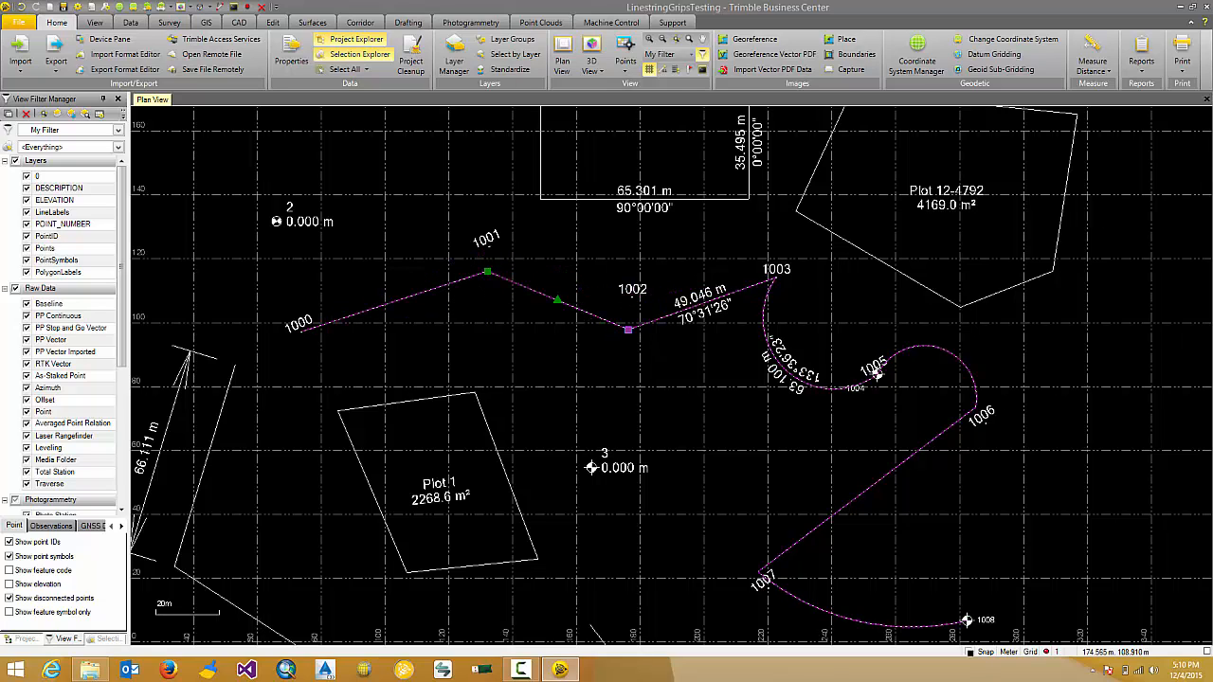
click(628, 329)
drag(487, 273, 407, 399)
scroll(631, 568, down, 2)
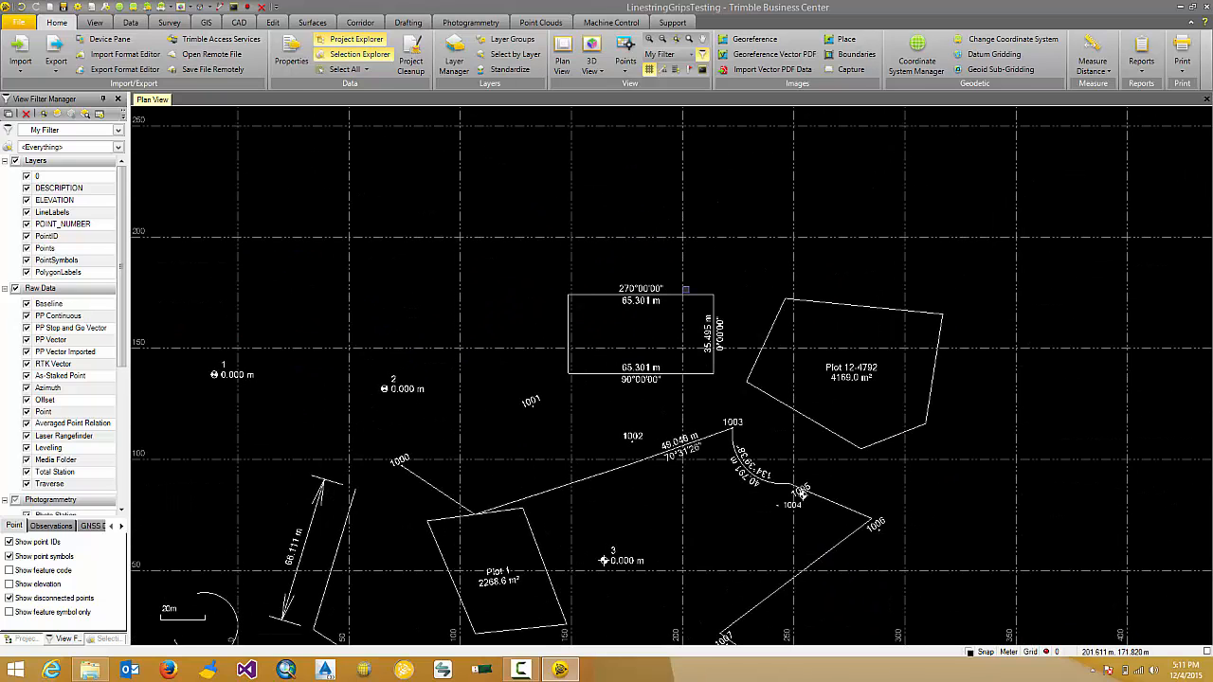
Show the rectangular polyline's properties and stretch its northeast corner about 33 m north.
click(692, 293)
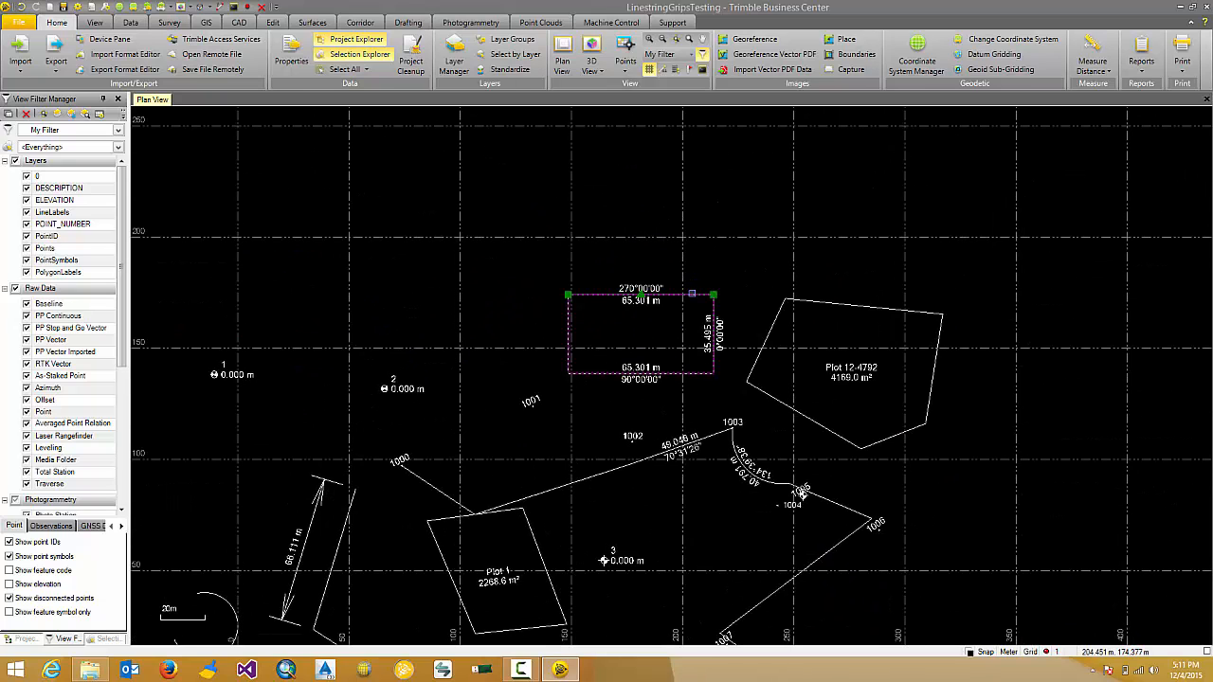
right_click(691, 294)
click(745, 462)
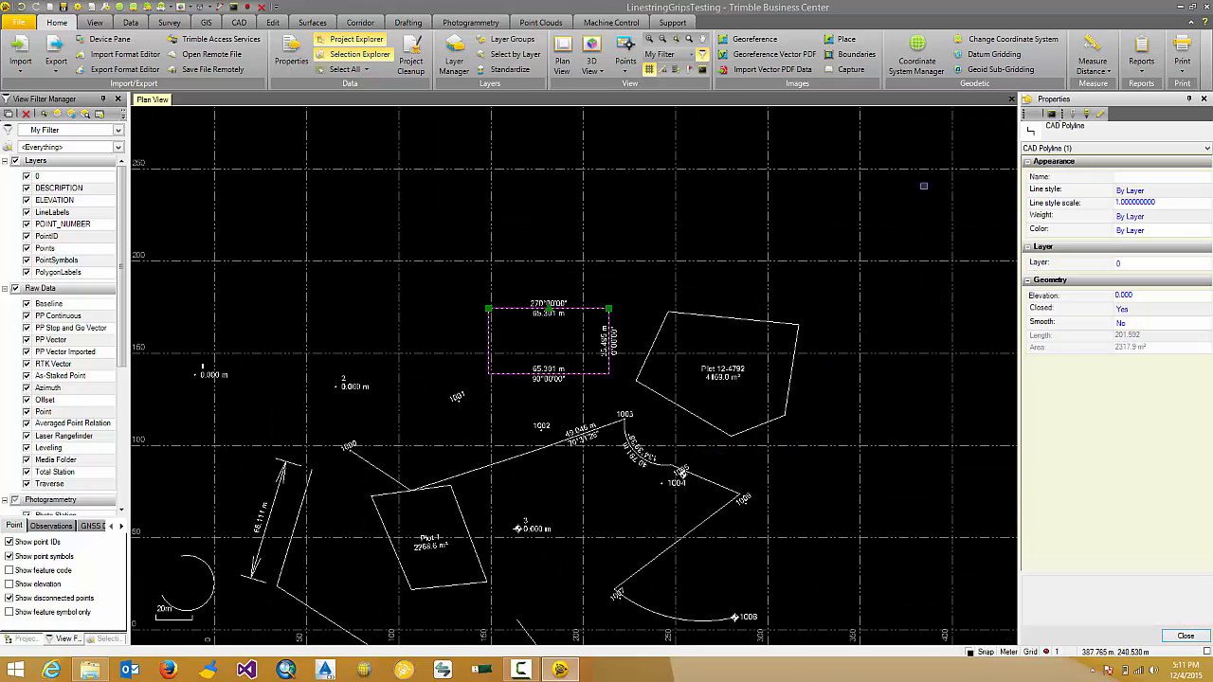
drag(608, 308, 616, 248)
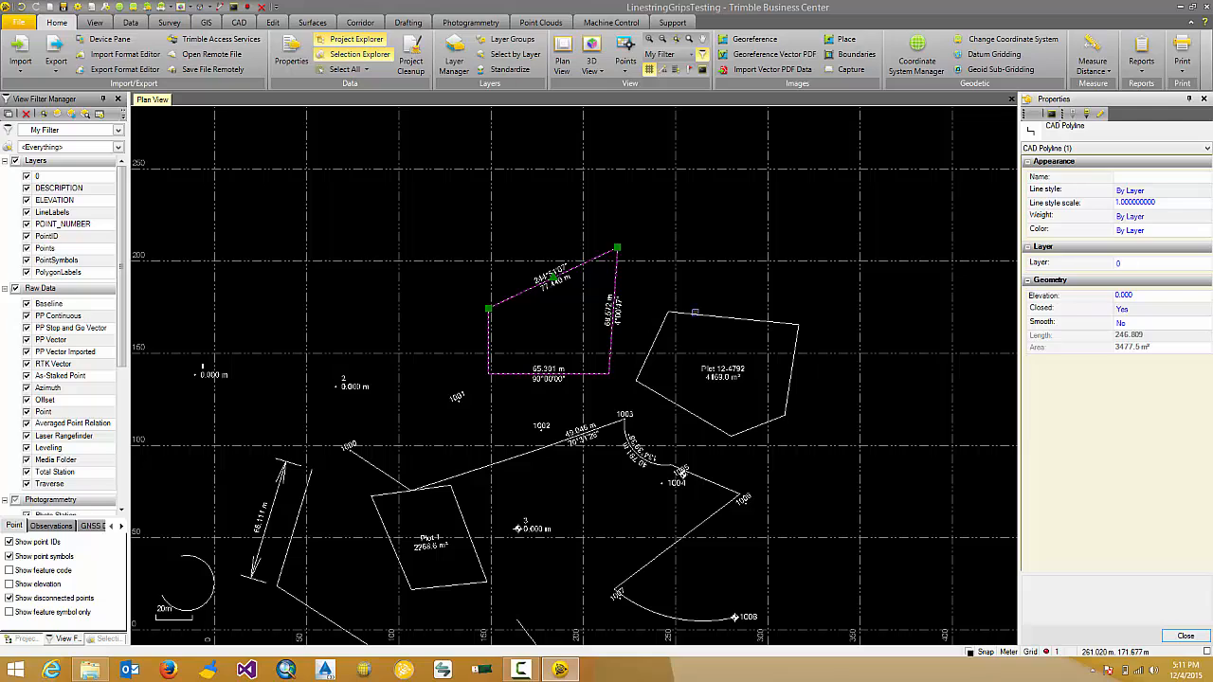
Stretch the northeast corner of the Plot 12-4792 polygon about 40 m north.
click(695, 314)
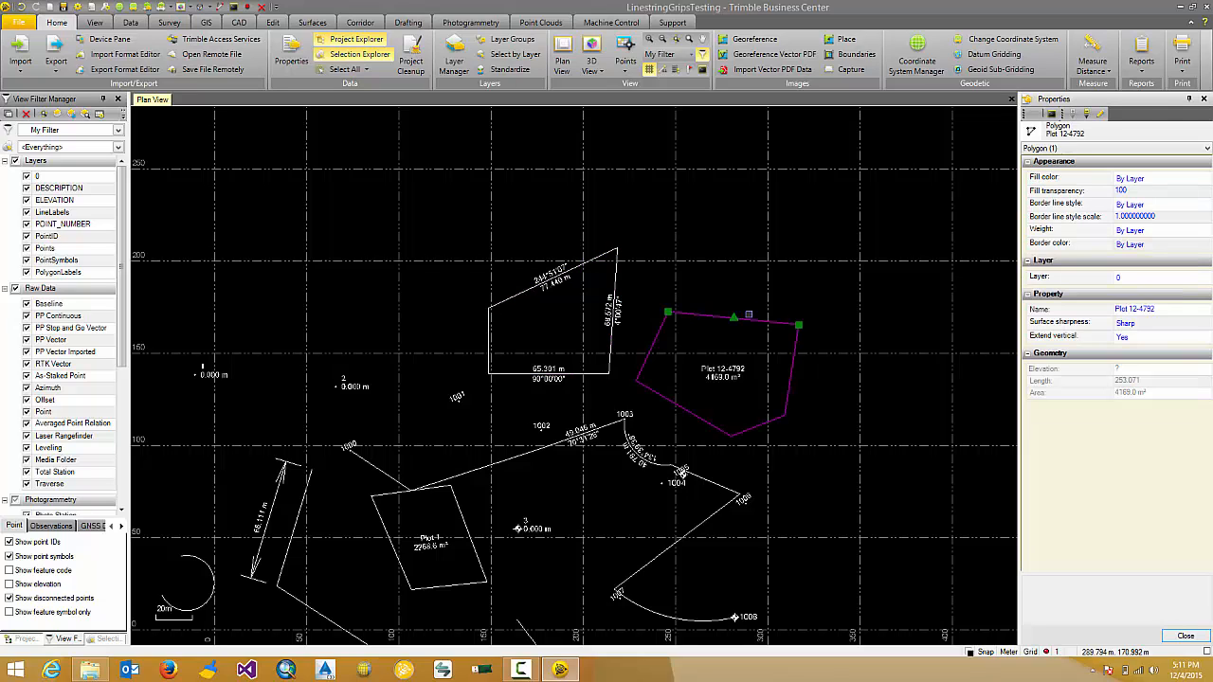
drag(798, 325, 798, 250)
scroll(762, 266, down, 3)
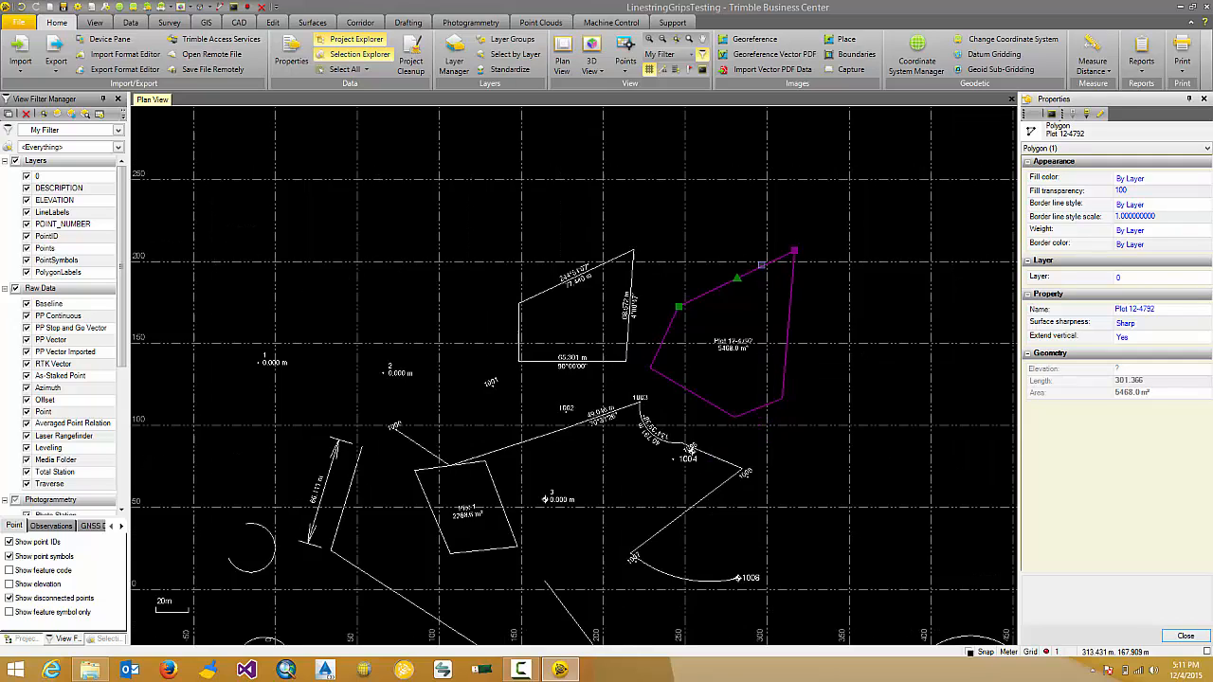
Shorten the open elliptical arc by moving its eastern end point around to the top of the curve.
scroll(390, 492, up, 3)
scroll(390, 493, up, 3)
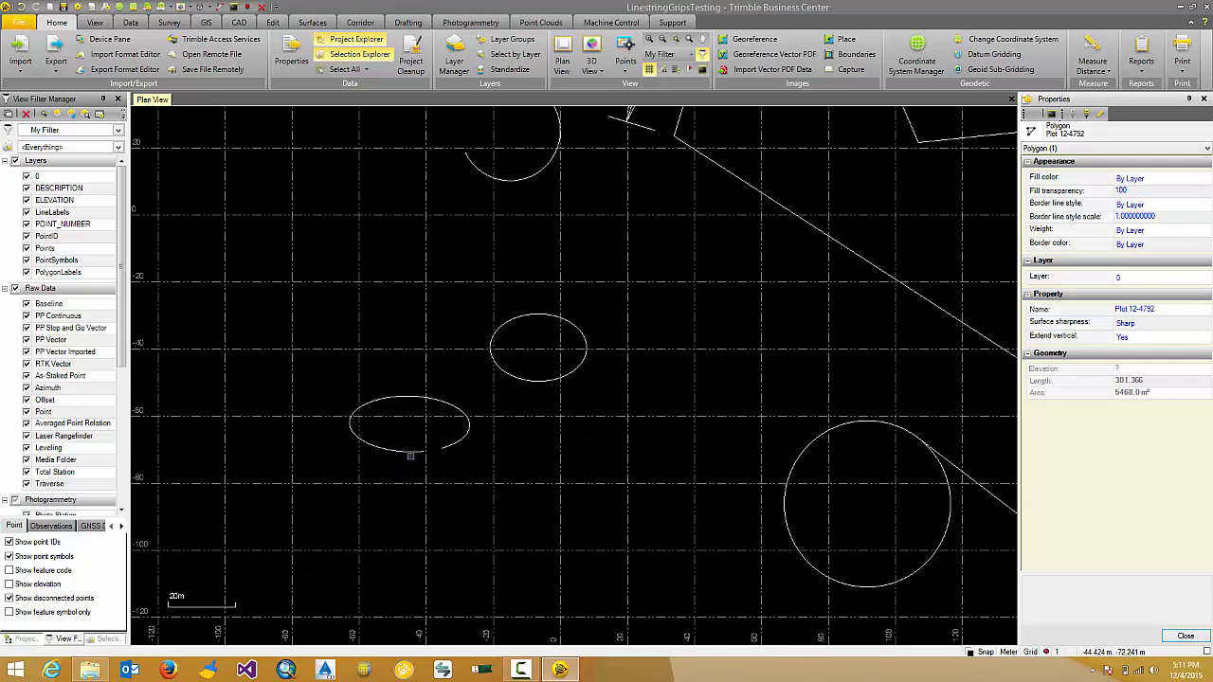
click(456, 380)
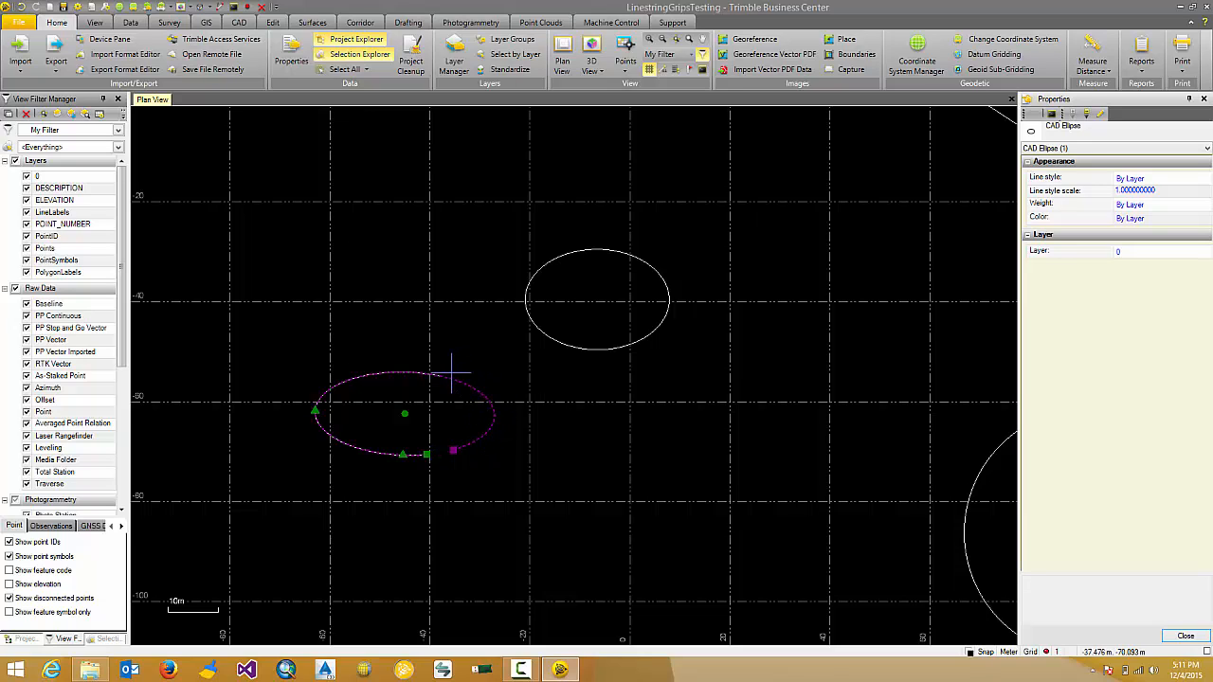
click(380, 372)
Move the elliptical arc about 10 m east by its center, and lengthen its vertical axis and shorten its horizontal axis slightly.
scroll(381, 420, up, 1)
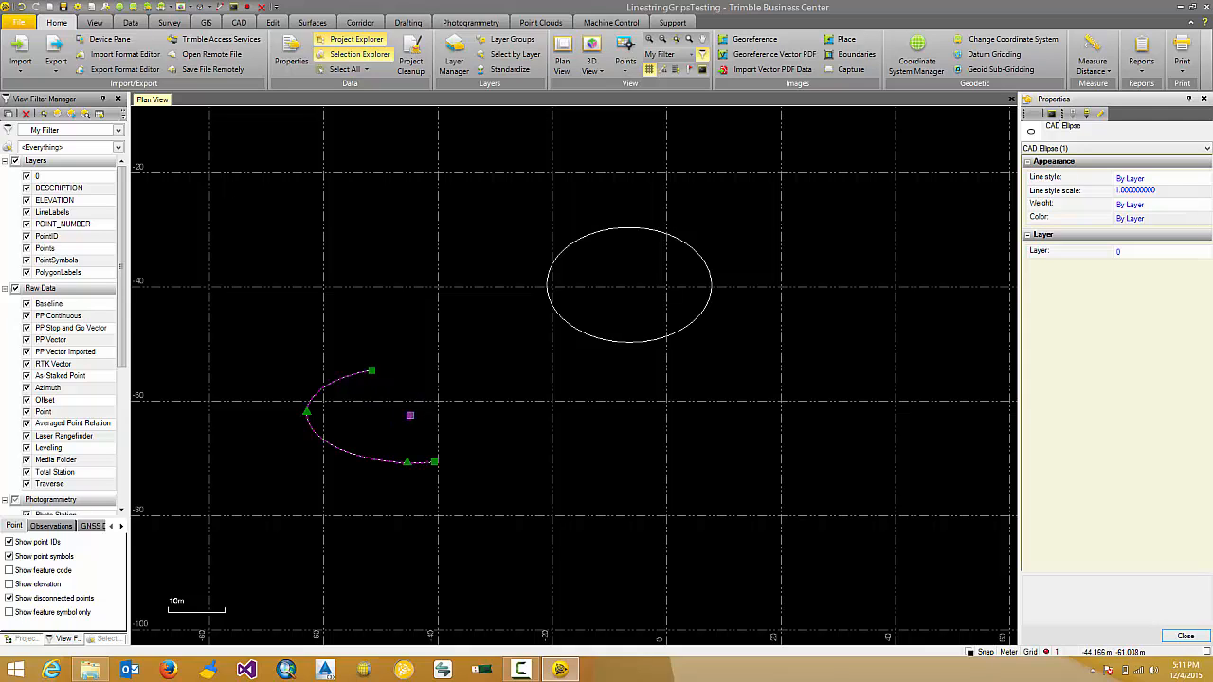
click(409, 415)
click(467, 424)
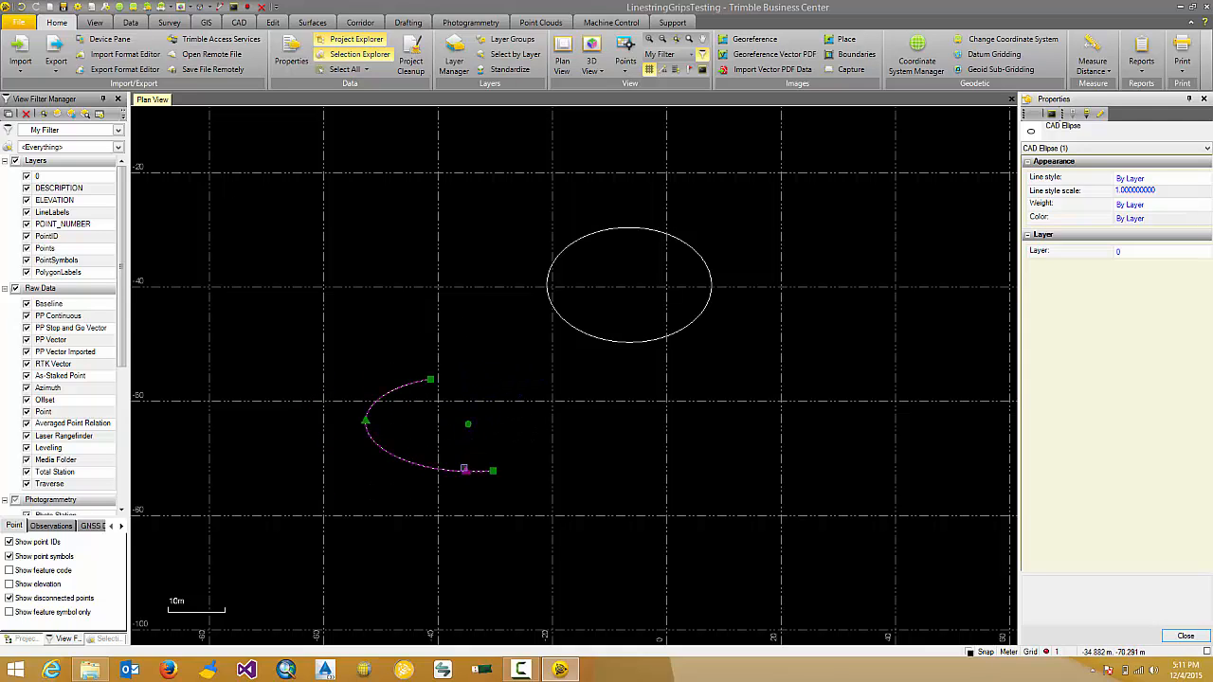
click(465, 471)
click(465, 481)
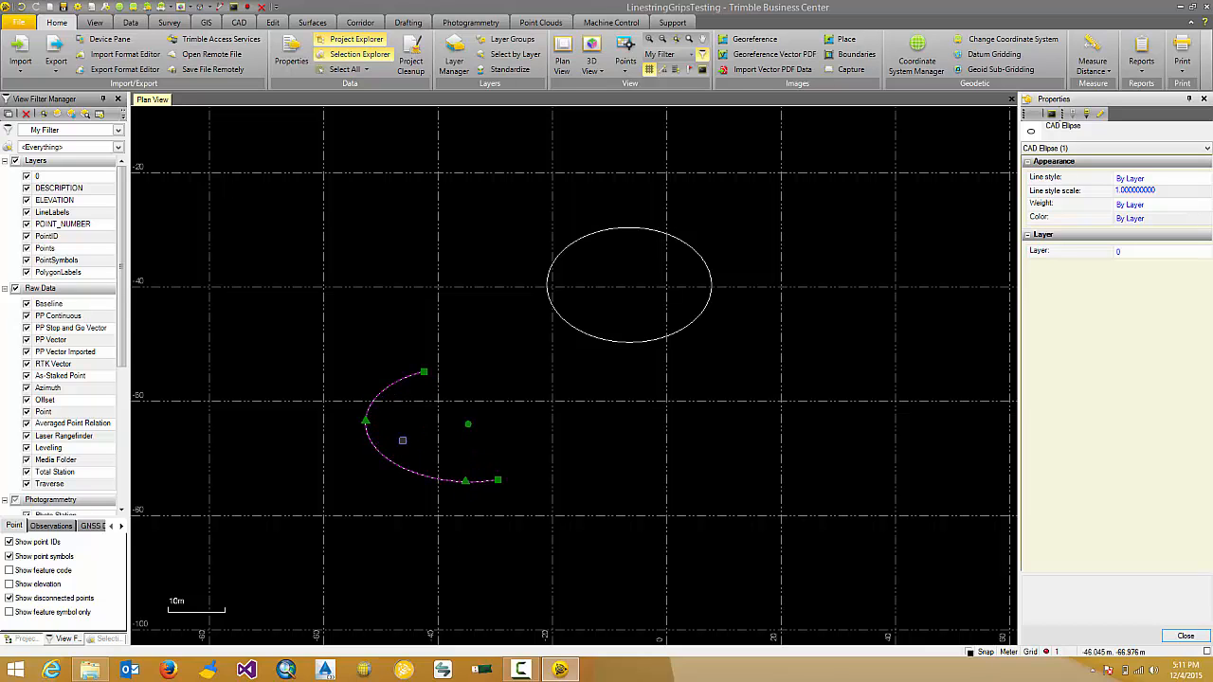
click(366, 420)
click(374, 422)
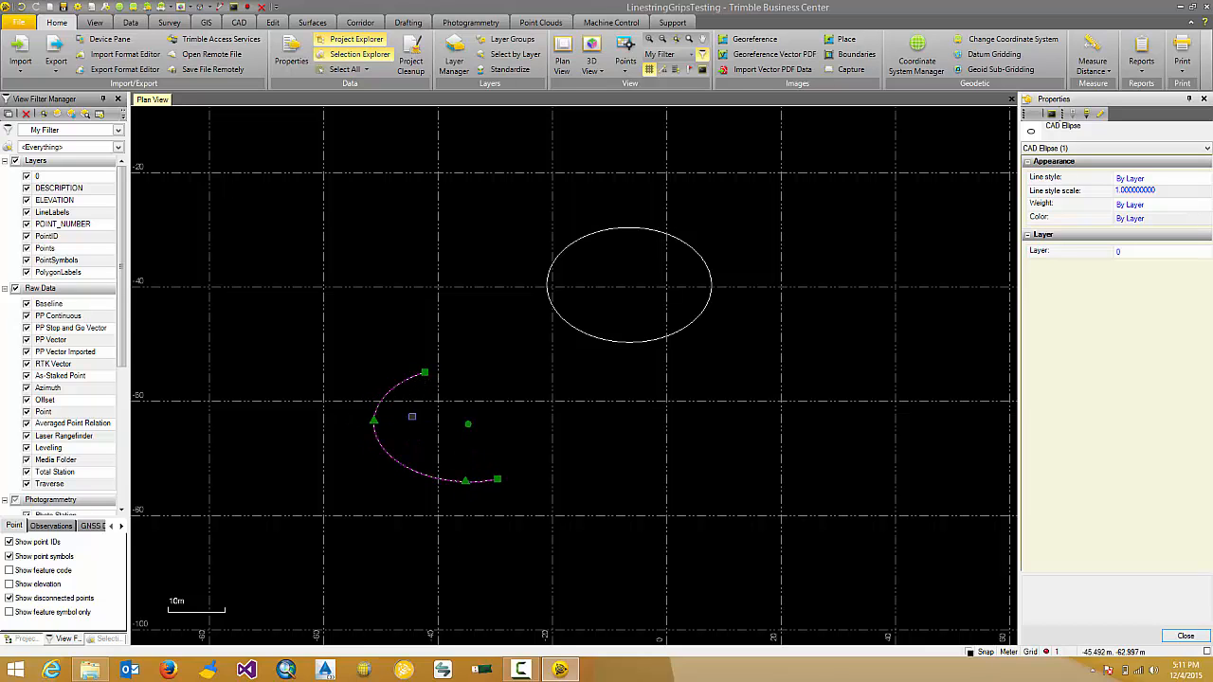
Adjust the axis grips of the closed ellipse to make it nearly a circle about 20 m across.
scroll(576, 353, down, 1)
click(589, 351)
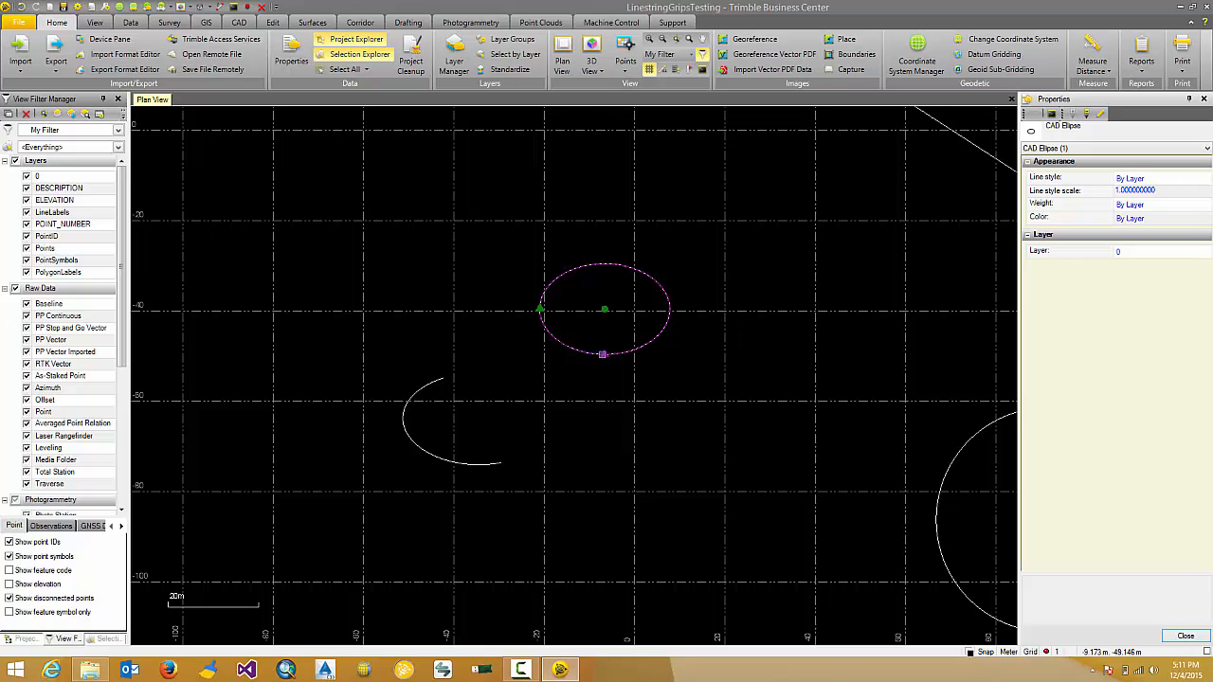
click(603, 355)
click(604, 352)
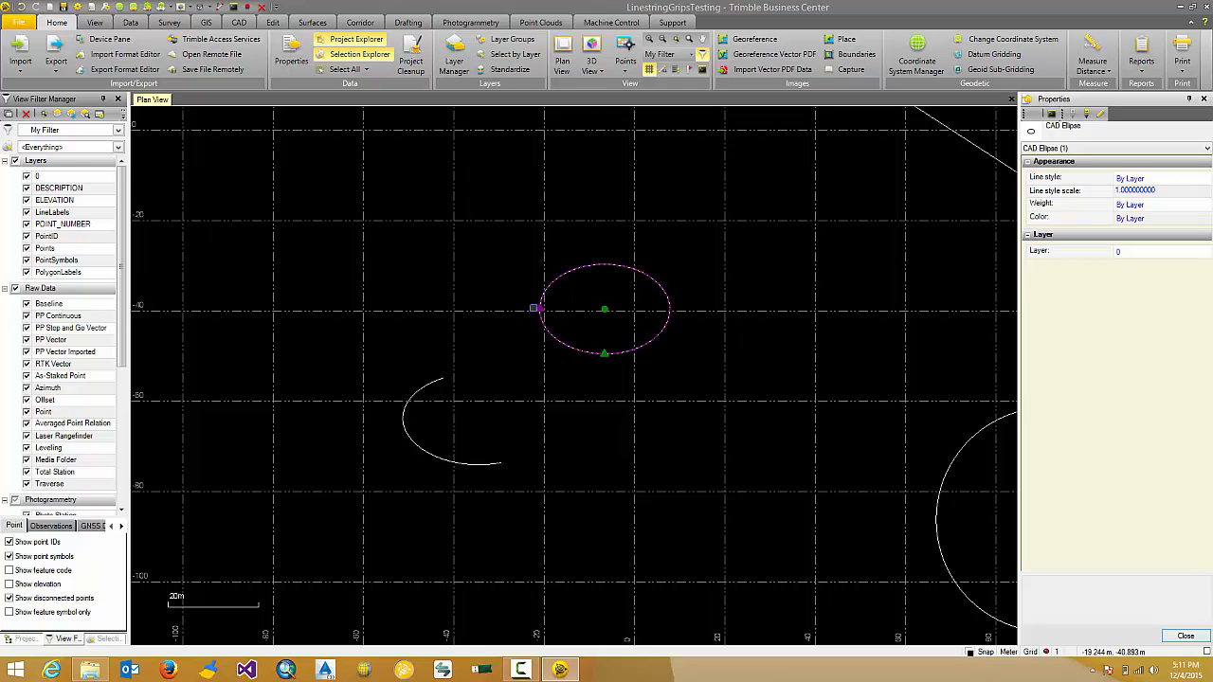
click(537, 308)
click(561, 308)
Extend the upper end of the open arc counterclockwise and enlarge its radius to an arc length of about 131 m.
scroll(669, 312, down, 1)
middle_drag(719, 313, 702, 476)
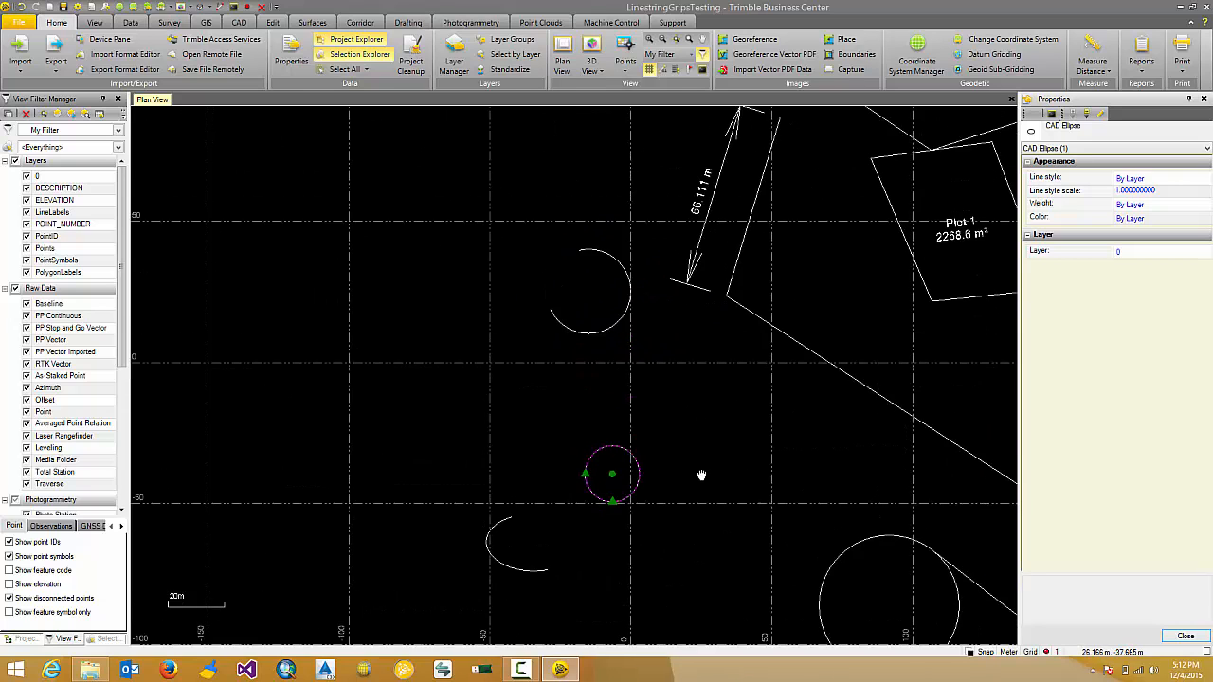
scroll(630, 304, up, 2)
click(637, 304)
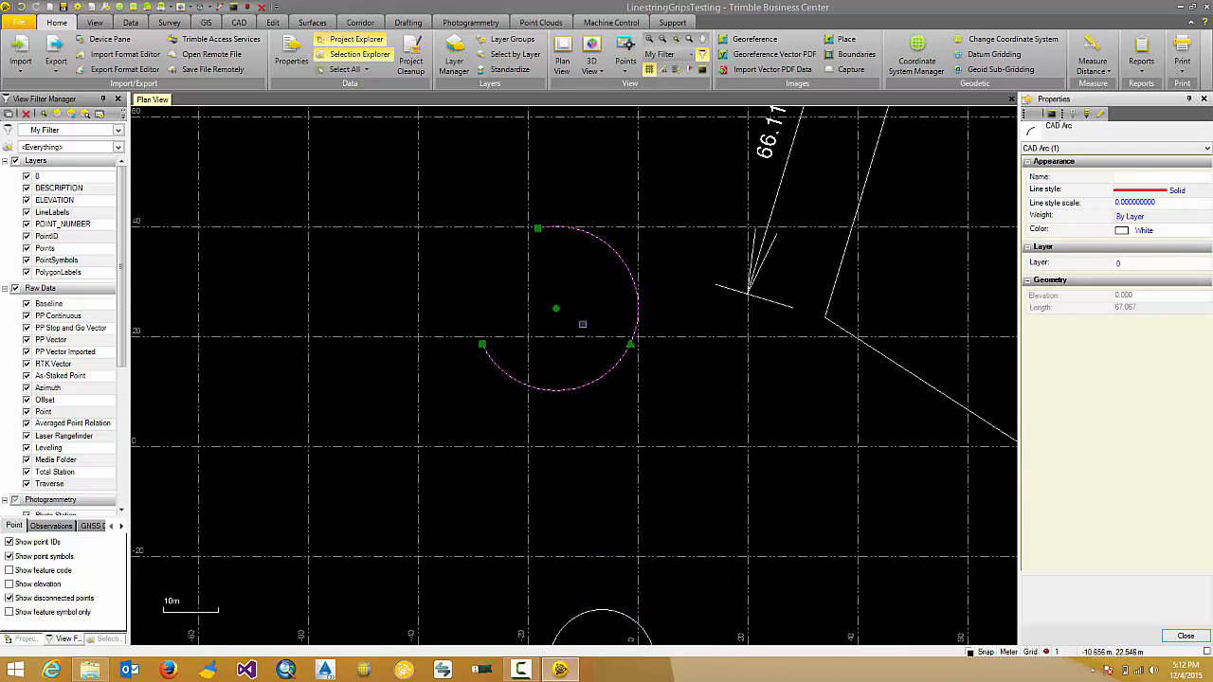
click(496, 252)
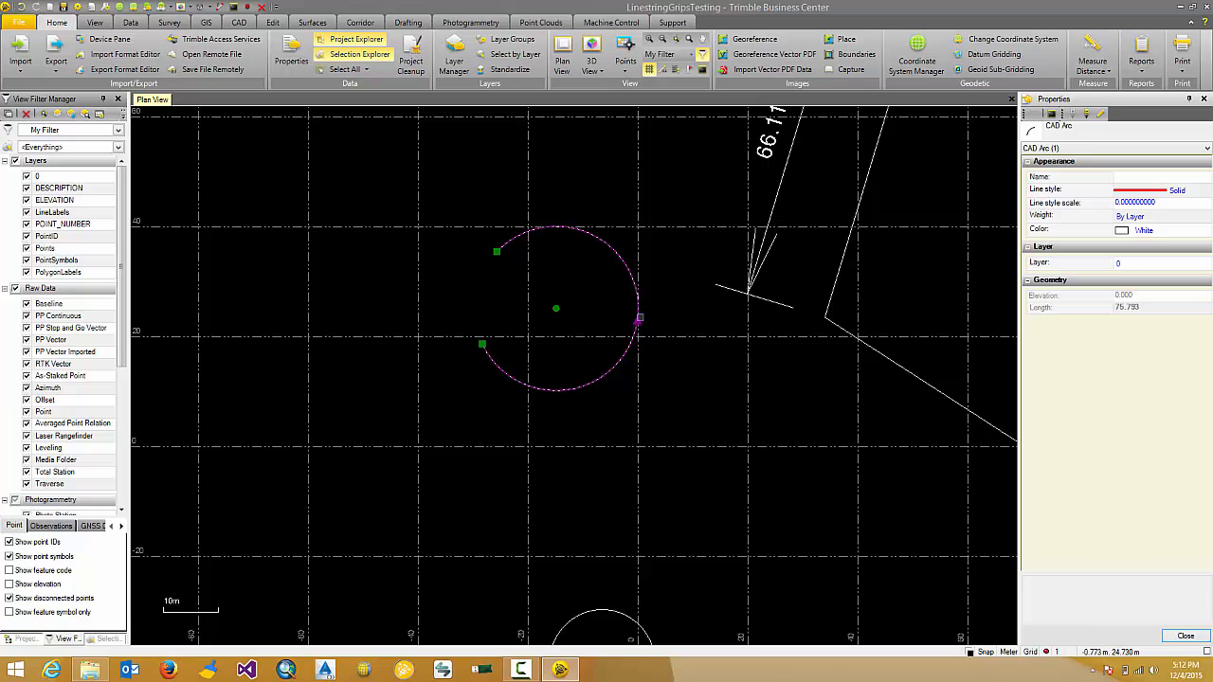
click(637, 323)
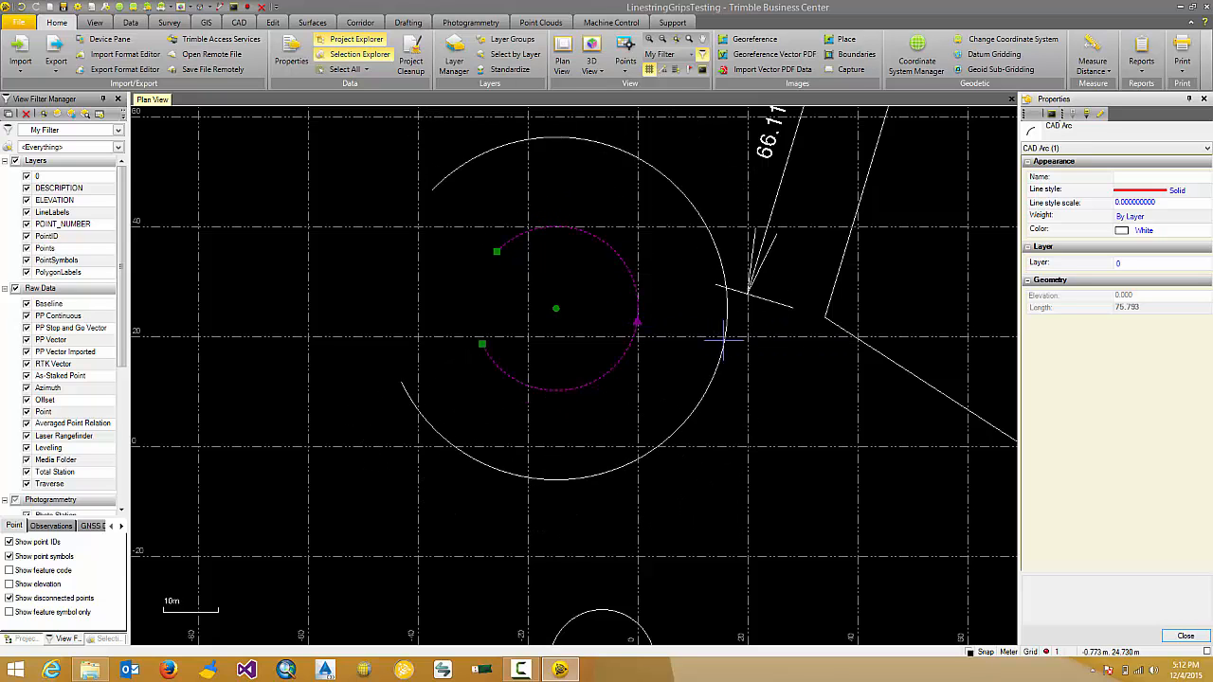
click(697, 331)
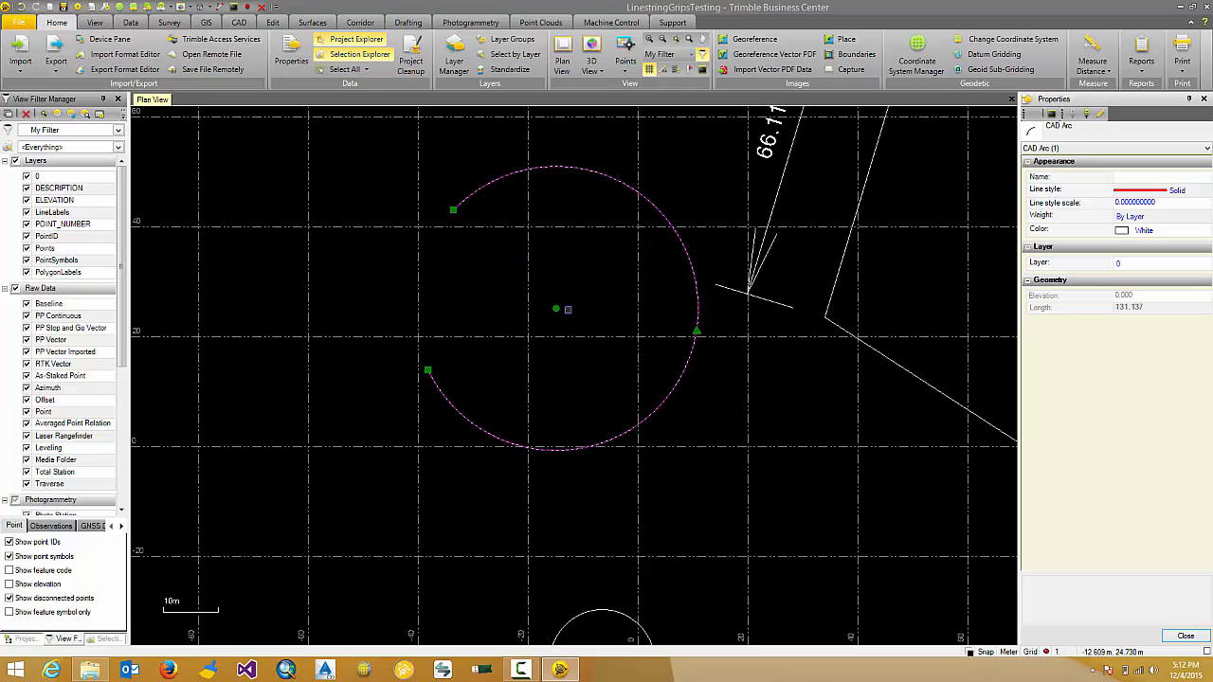
Reduce the height of the three-line multiline text to 72.900 with its height grip.
scroll(577, 312, down, 10)
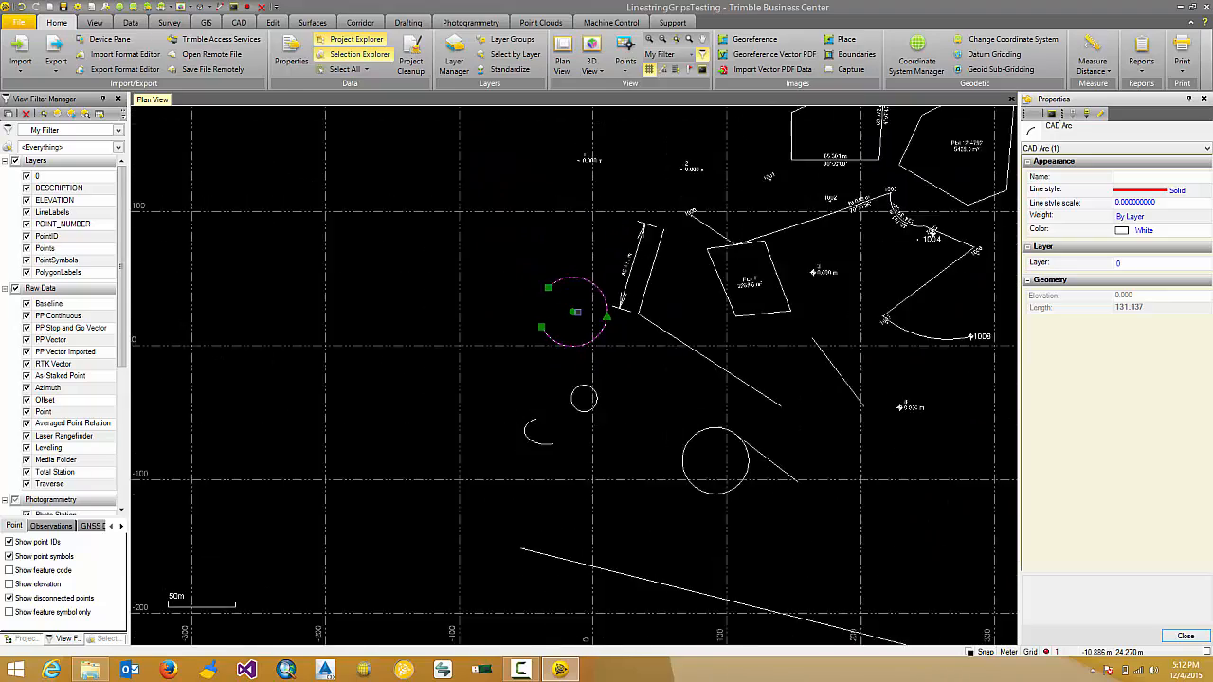
middle_drag(600, 347, 541, 246)
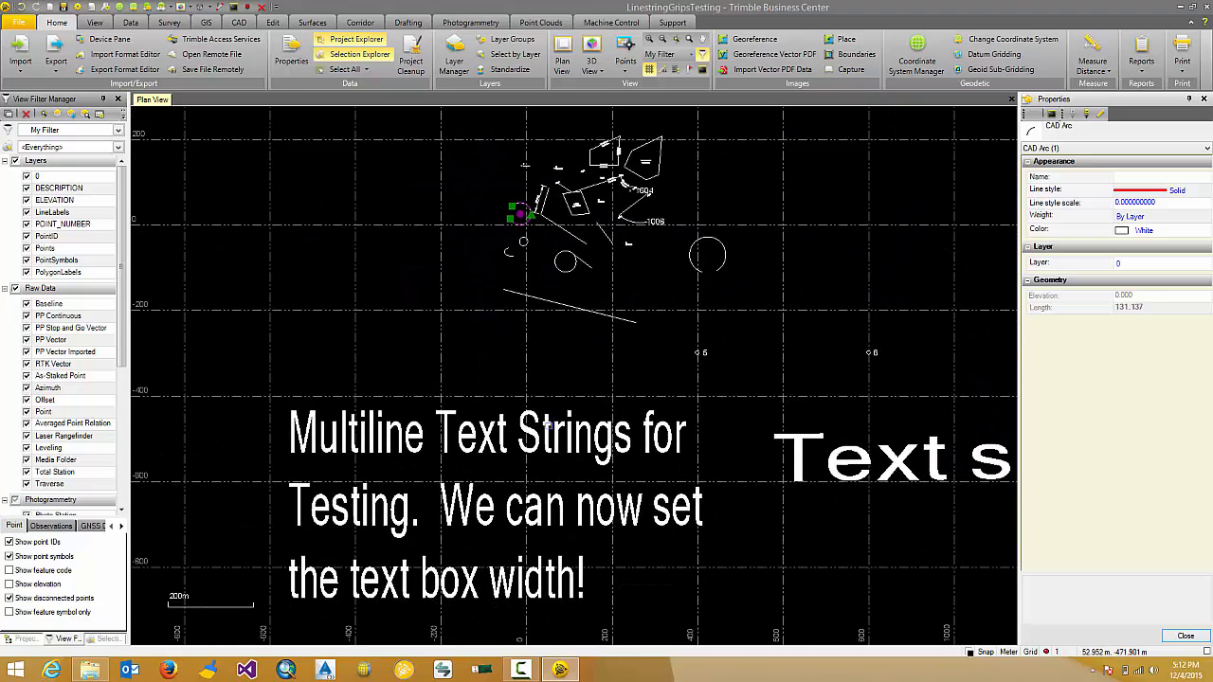
click(548, 427)
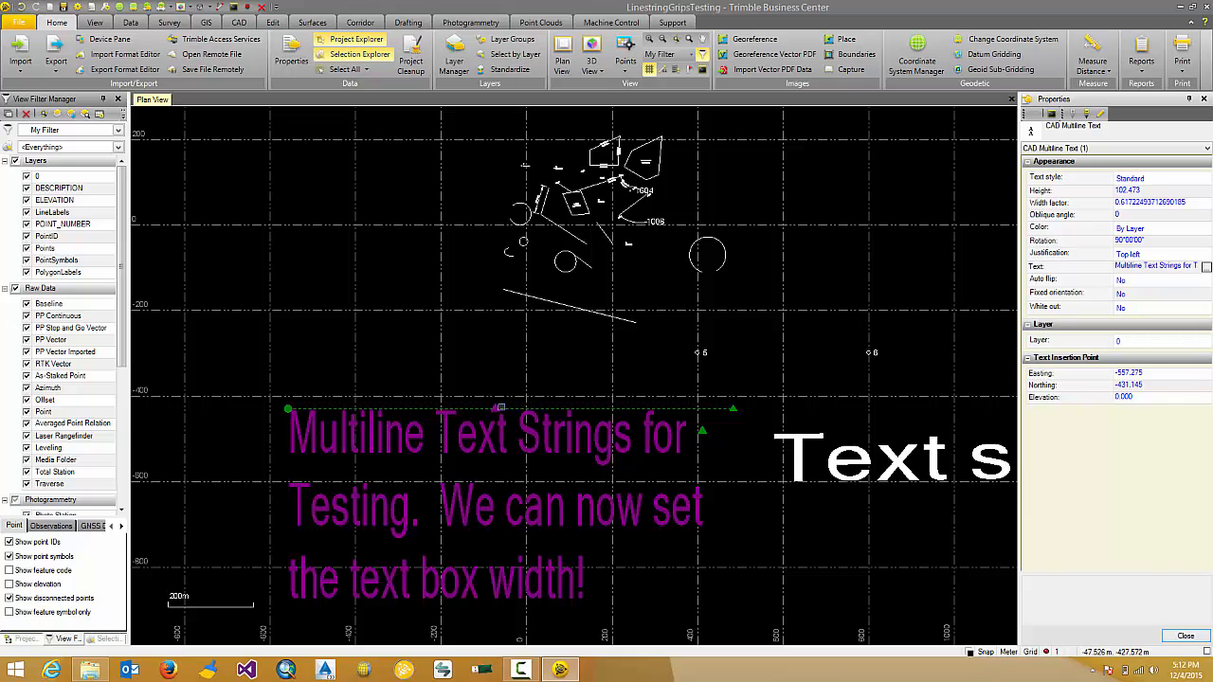
drag(495, 409, 494, 410)
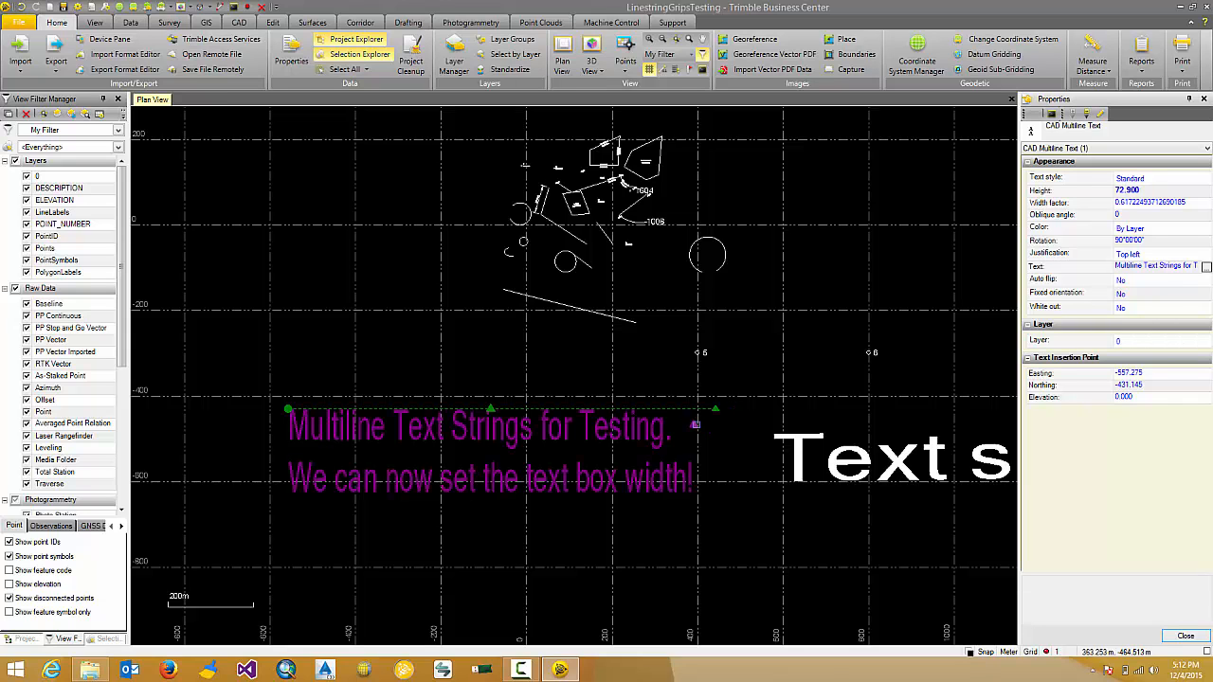
Rotate the multiline text to 114°30'42" and move its insertion point slightly north.
drag(695, 425, 697, 596)
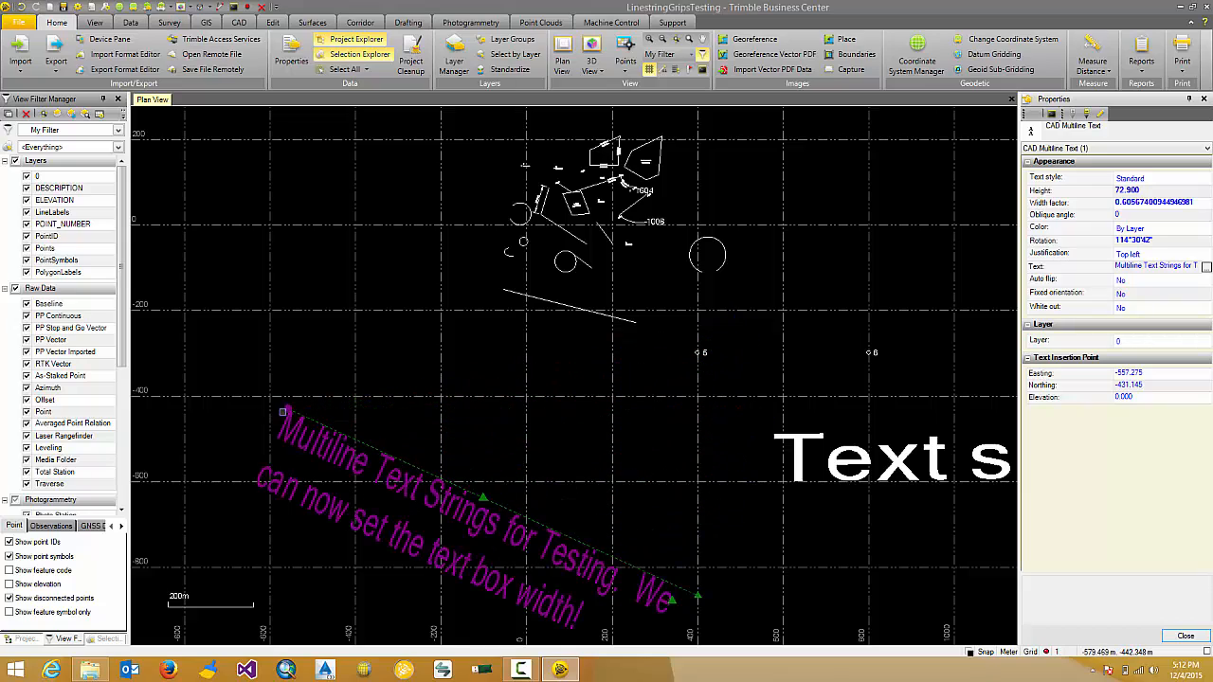
drag(287, 410, 292, 369)
Resize "Text string" to height 61.292 at rotation 85°56'11" and move its insertion point to easting 338.239, northing -541.949.
scroll(303, 360, down, 2)
click(679, 386)
scroll(678, 384, up, 5)
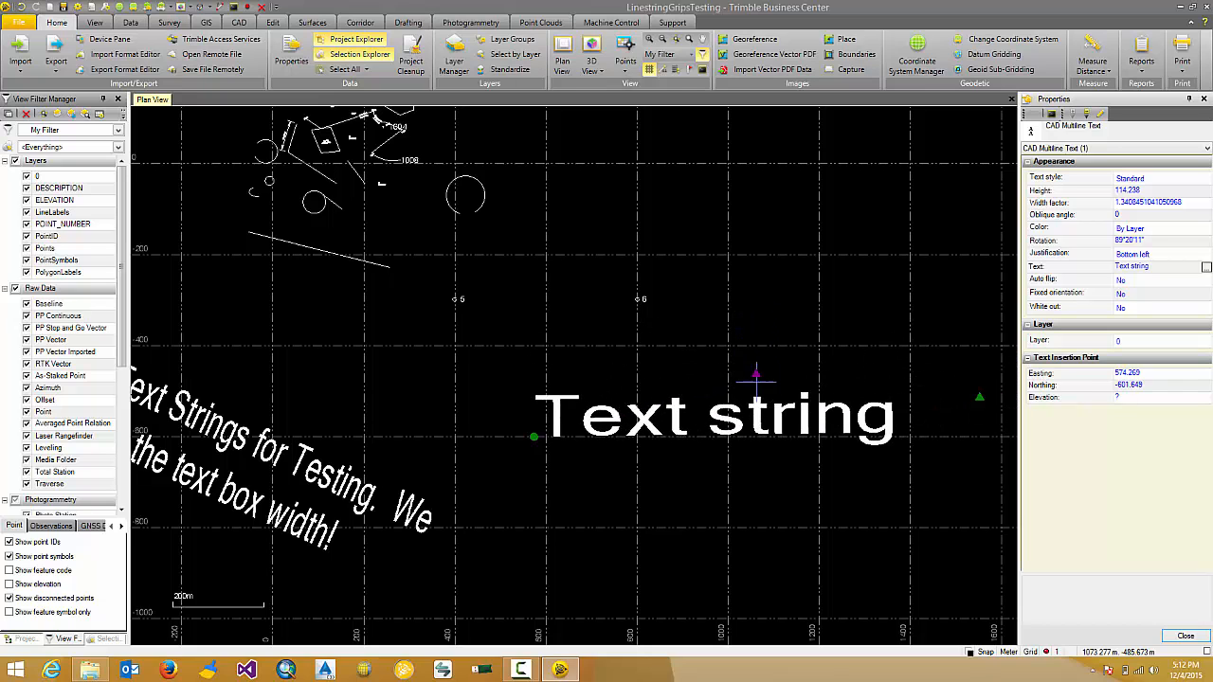
drag(755, 376, 825, 416)
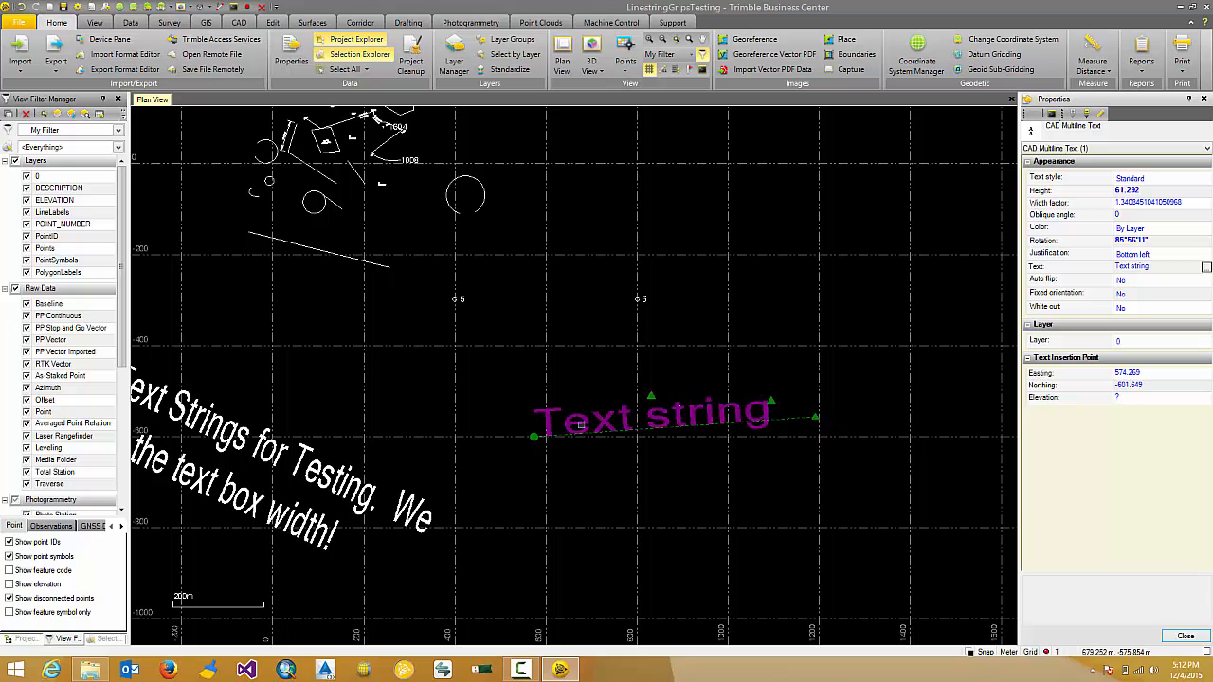
drag(534, 436, 426, 409)
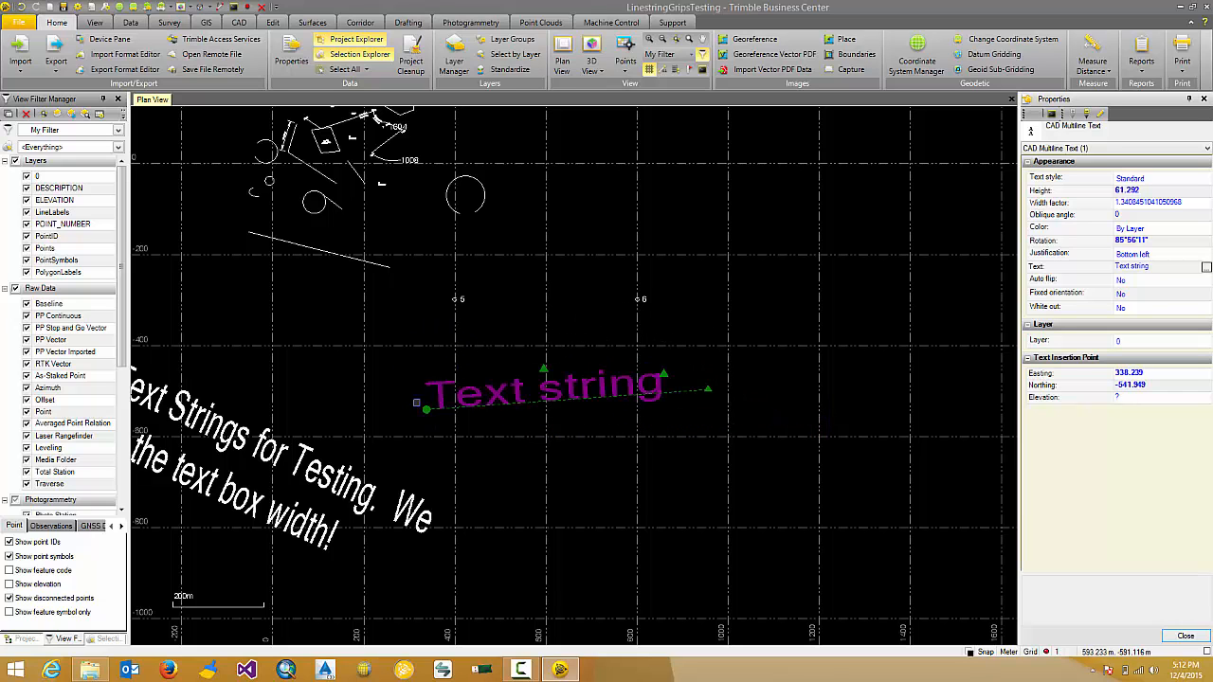
Start a polyline northwest of the circles and snap its second vertex to the perpendicular point on the long southern line's extension.
scroll(403, 335, down, 2)
mouse_move(406, 345)
middle_down()
mouse_move(618, 362)
mouse_move(616, 384)
middle_up()
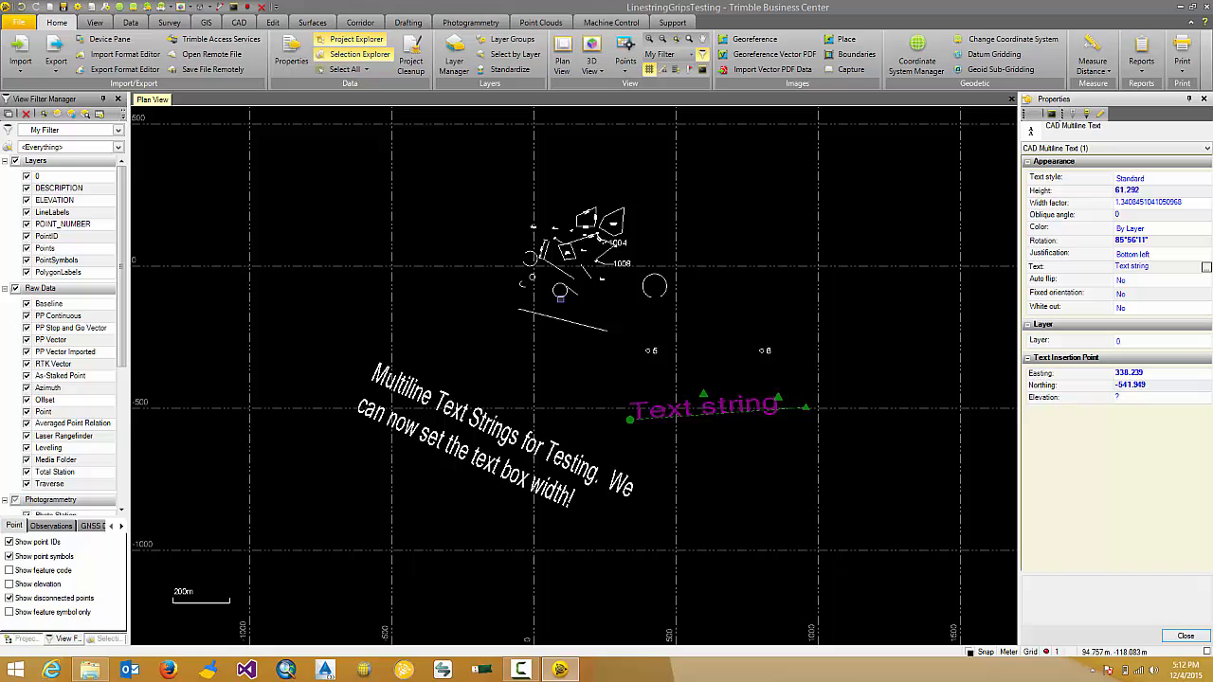
click(241, 23)
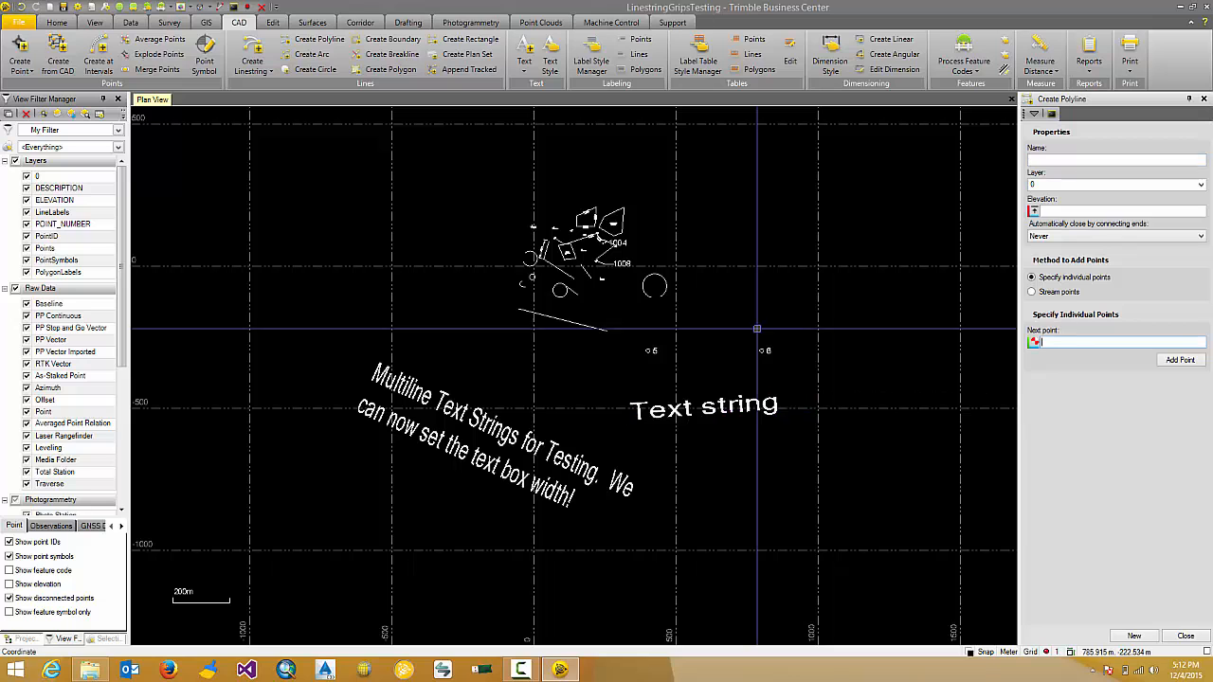
scroll(756, 329, up, 4)
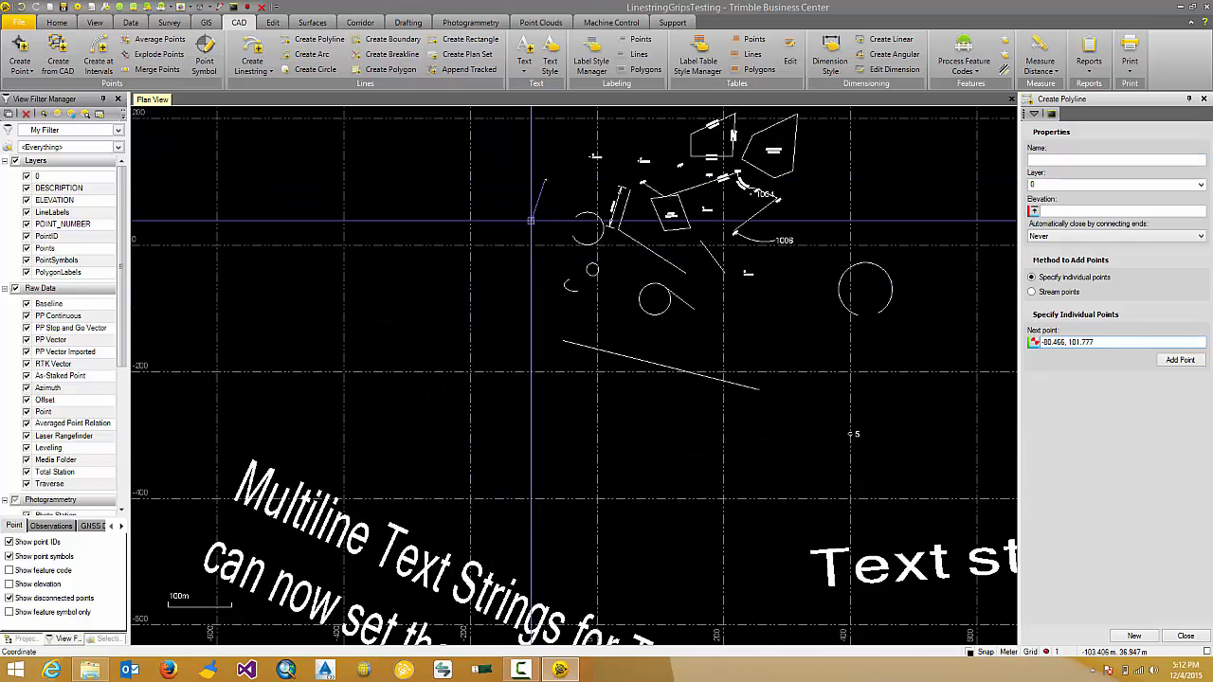
scroll(528, 347, up, 2)
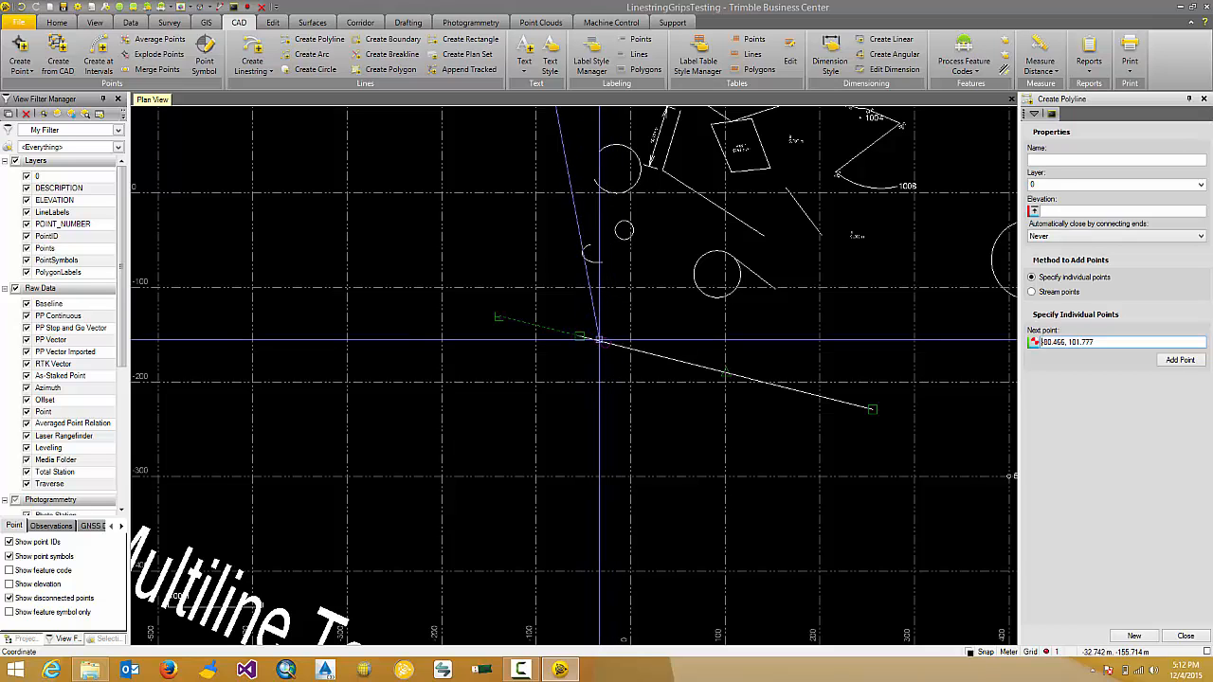
click(497, 316)
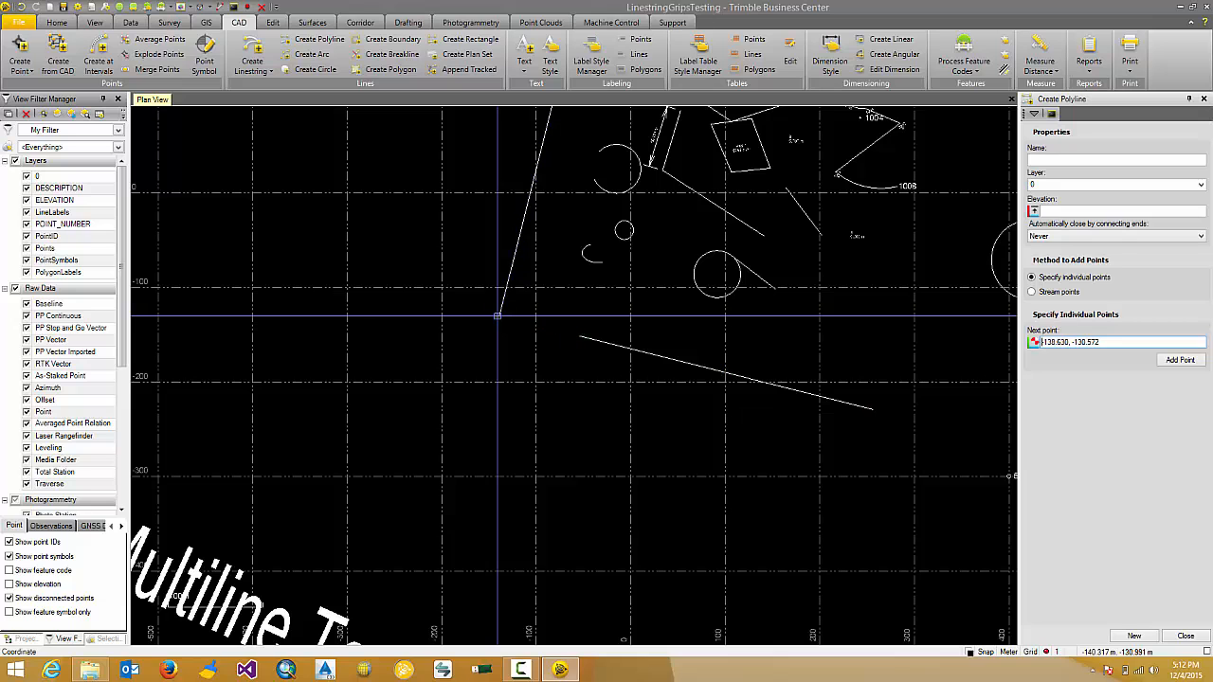
Continue the polyline through a snap point on the small open arc and the small circle's west quadrant to the circle's center.
scroll(587, 257, up, 5)
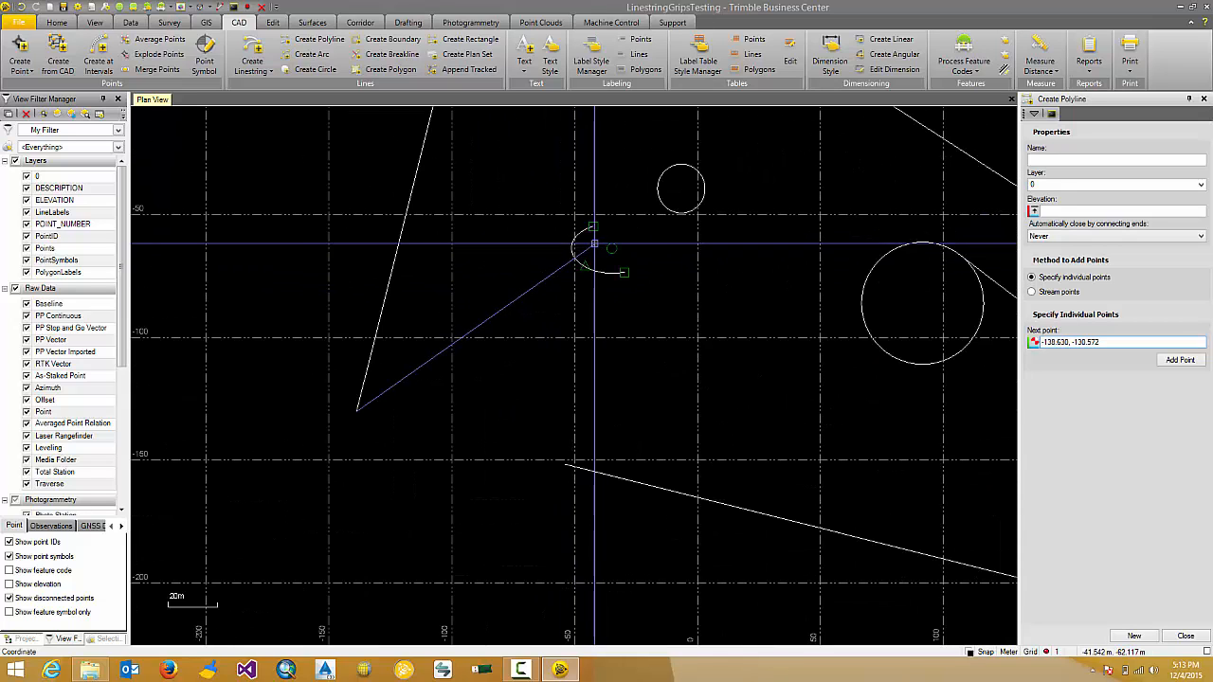
scroll(595, 268, up, 1)
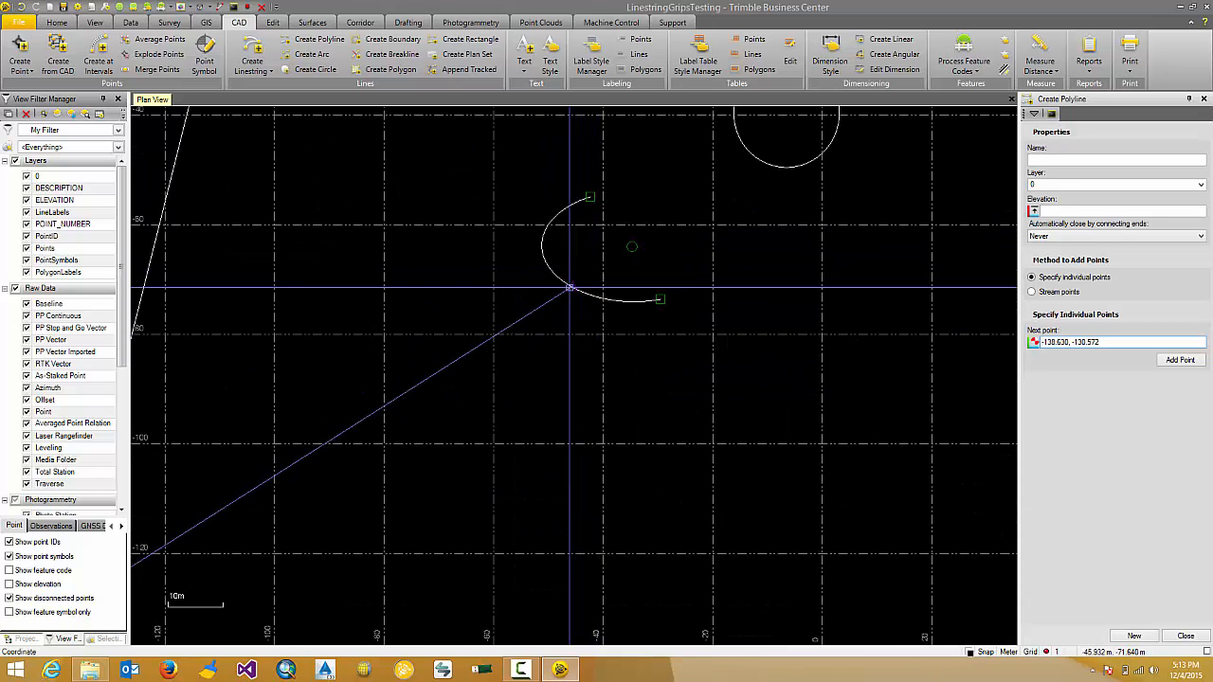
scroll(597, 251, down, 2)
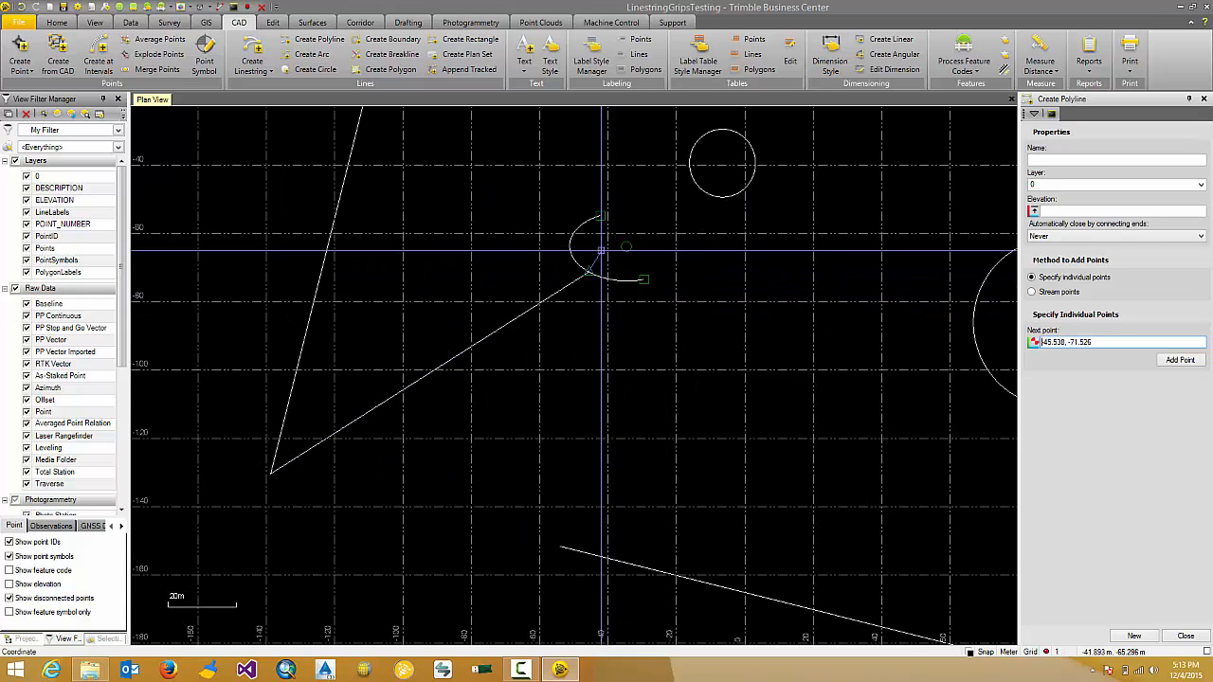
scroll(598, 330, up, 2)
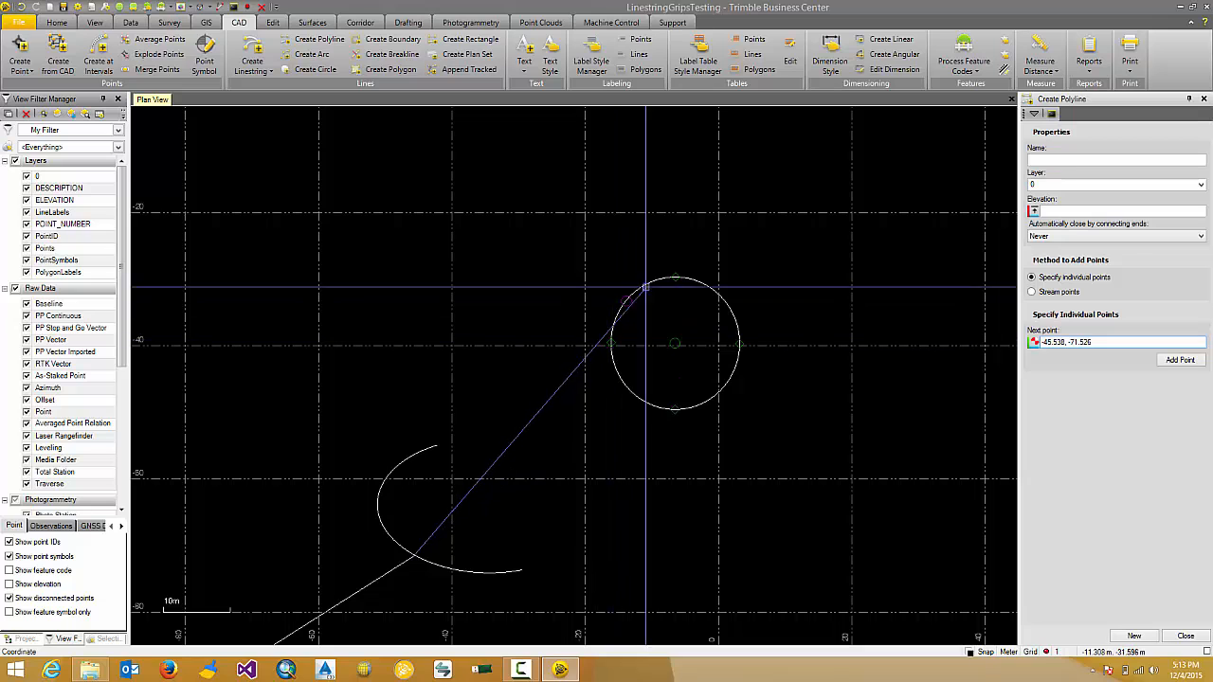
click(610, 343)
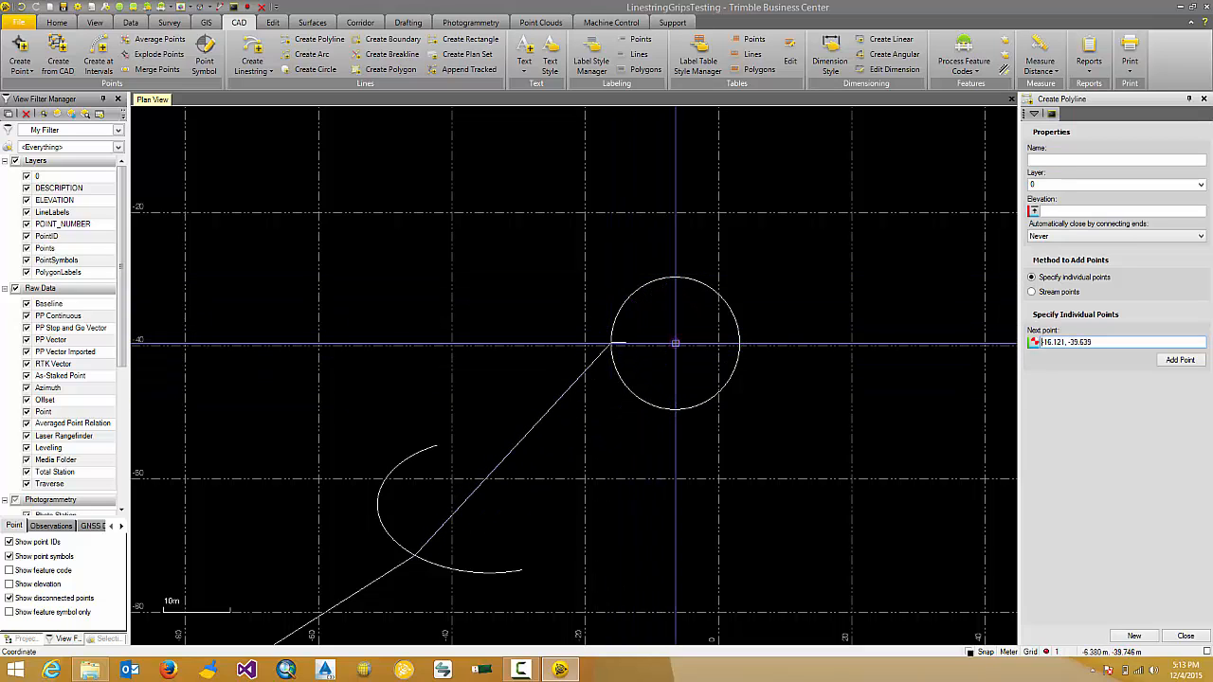
scroll(650, 376, down, 2)
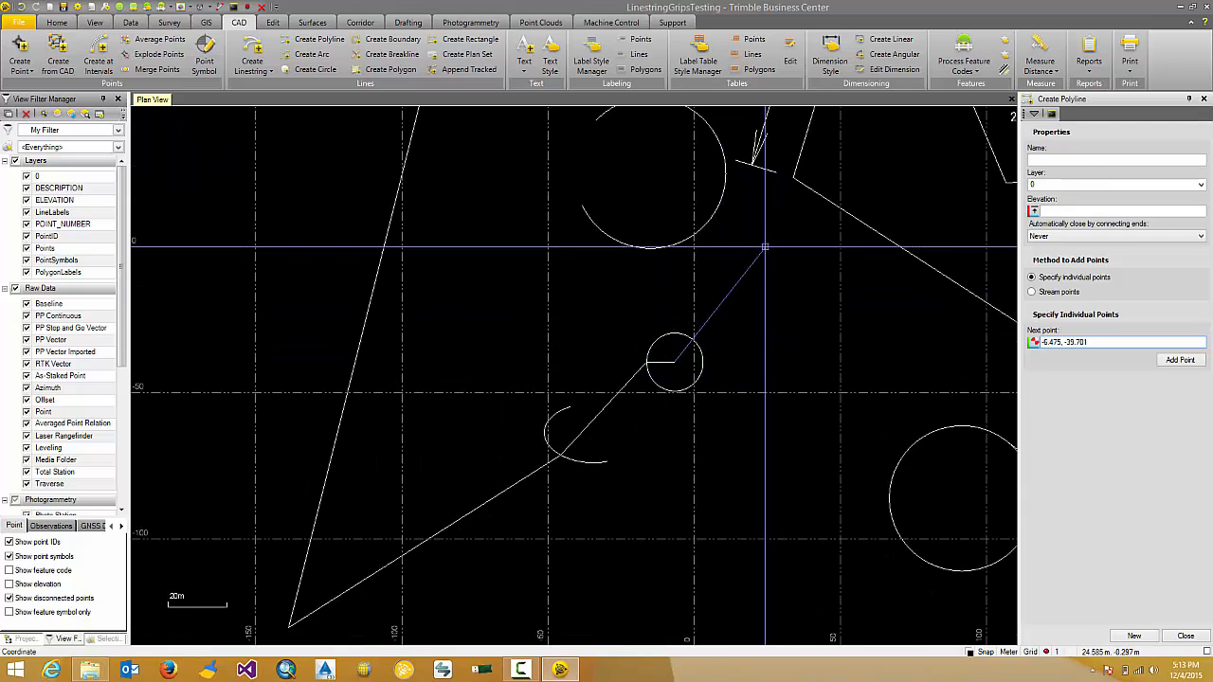
Review the running snap mode options, toggling the visual snap indicators off and back on to compare the available modes.
scroll(756, 251, down, 2)
middle_drag(737, 263, 538, 263)
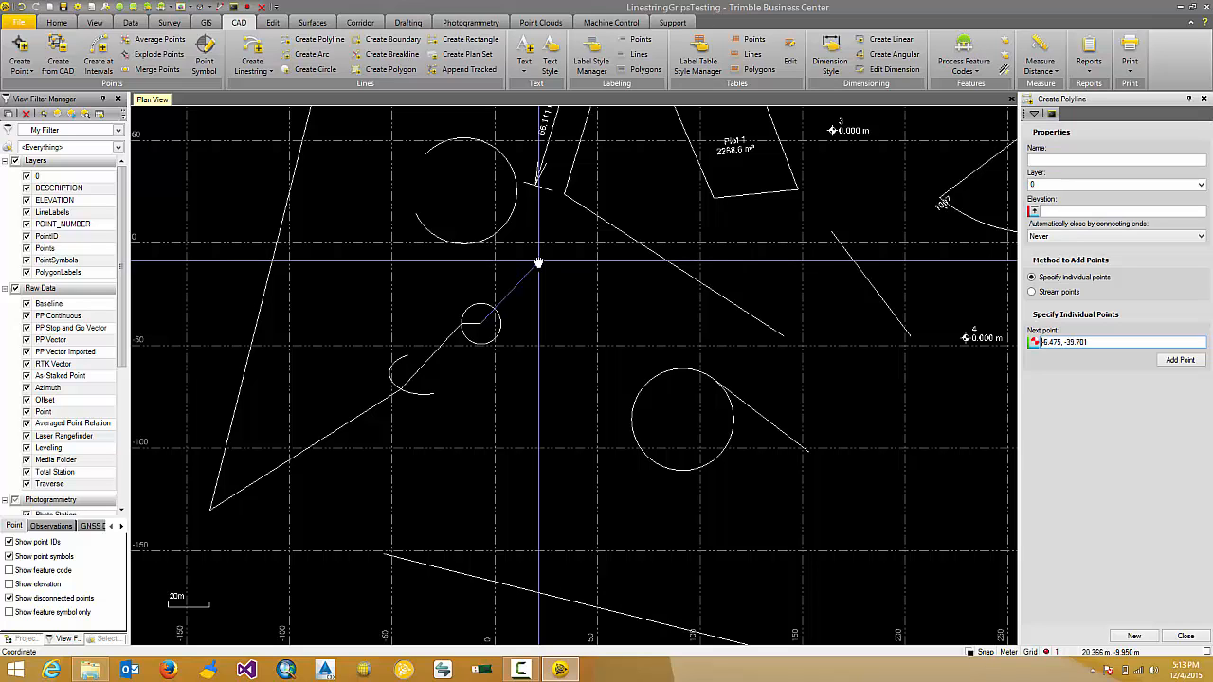
click(985, 653)
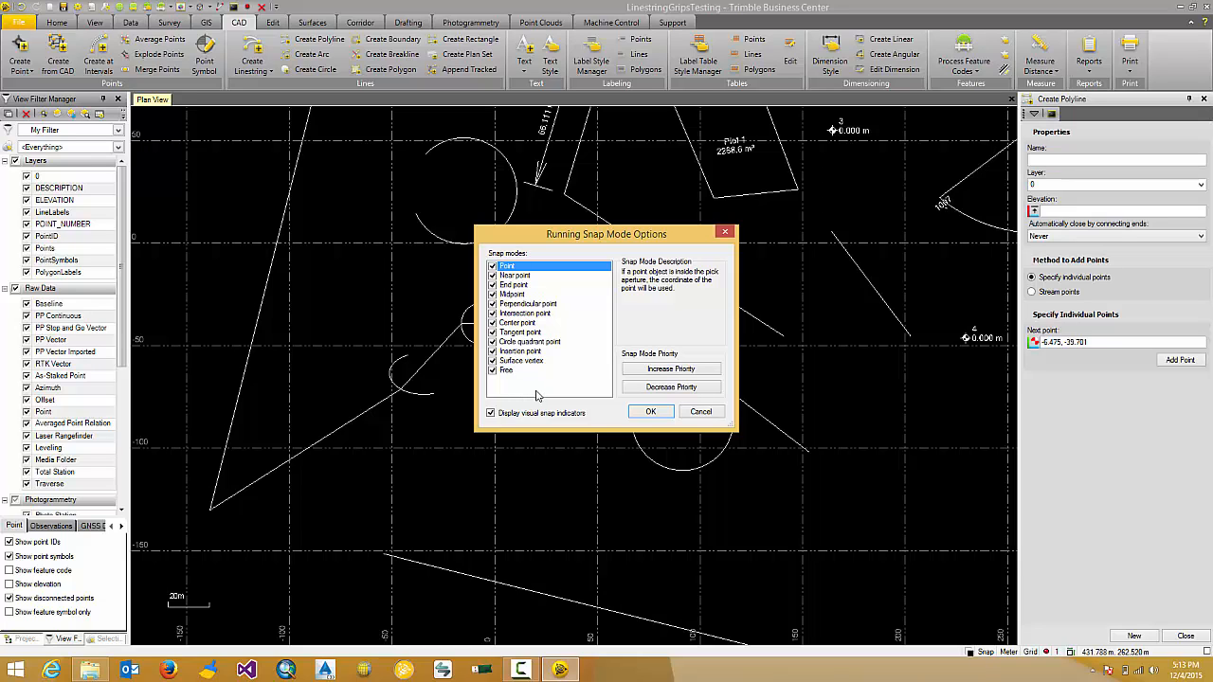
click(492, 413)
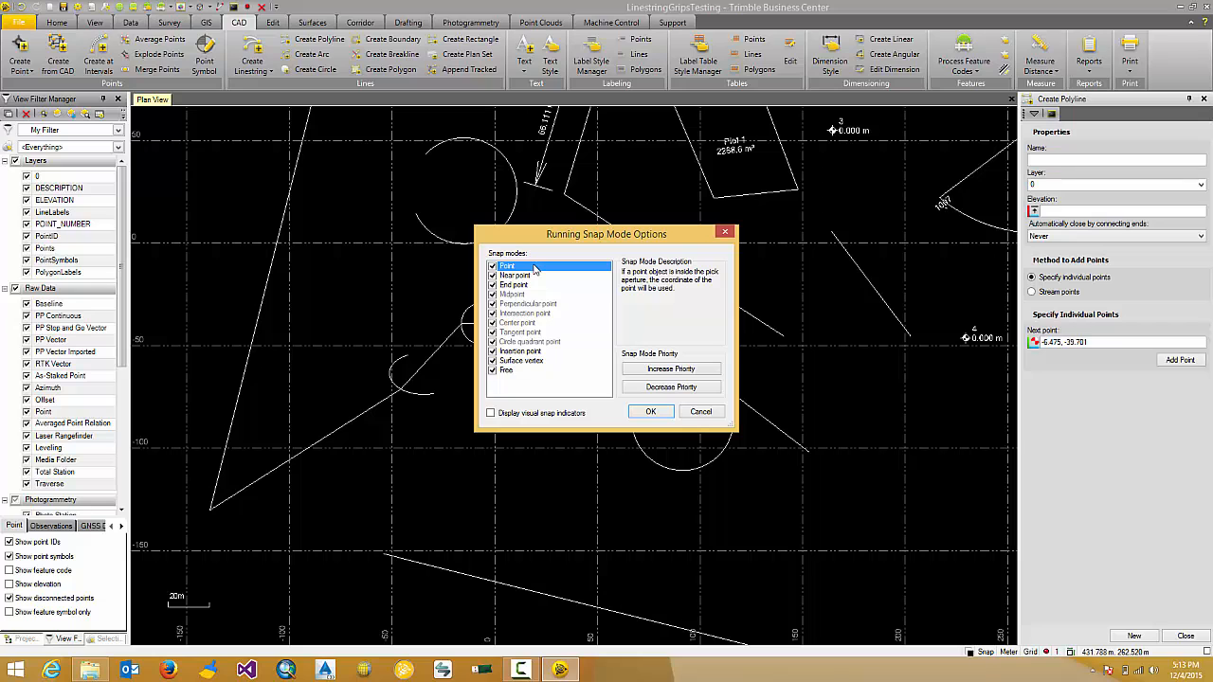
click(491, 414)
click(728, 231)
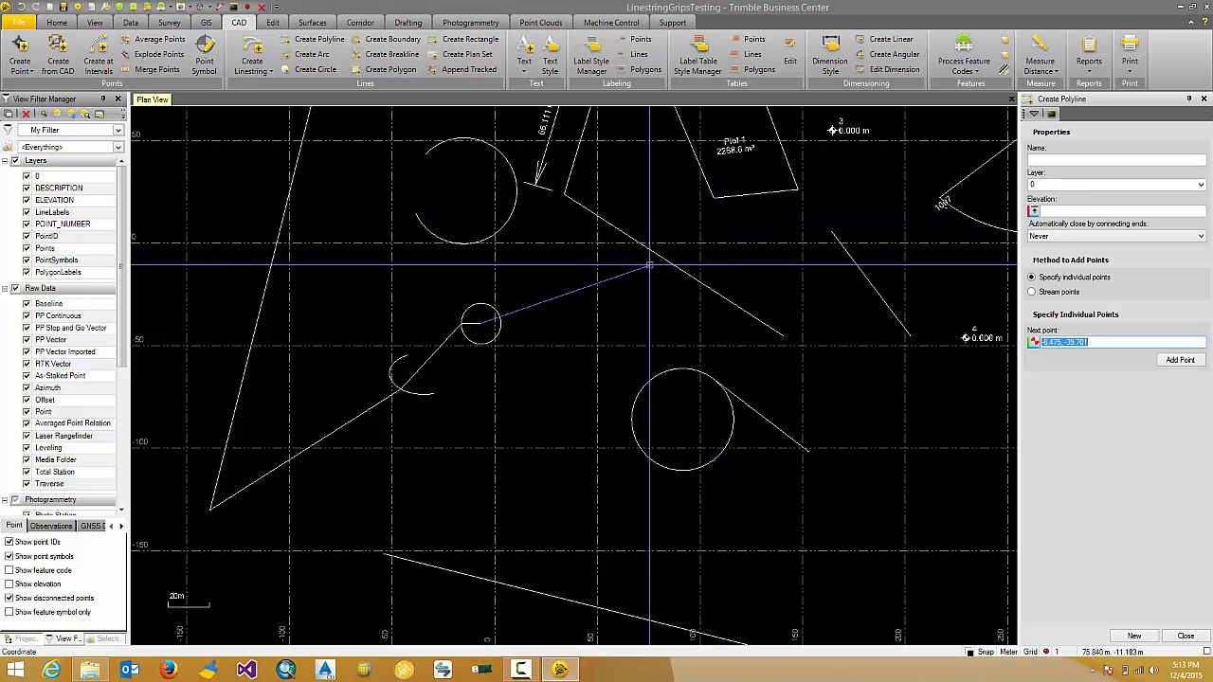
Examine the CAD grips and visual snap indicator settings in the Startup and Display options.
scroll(587, 246, down, 2)
click(91, 8)
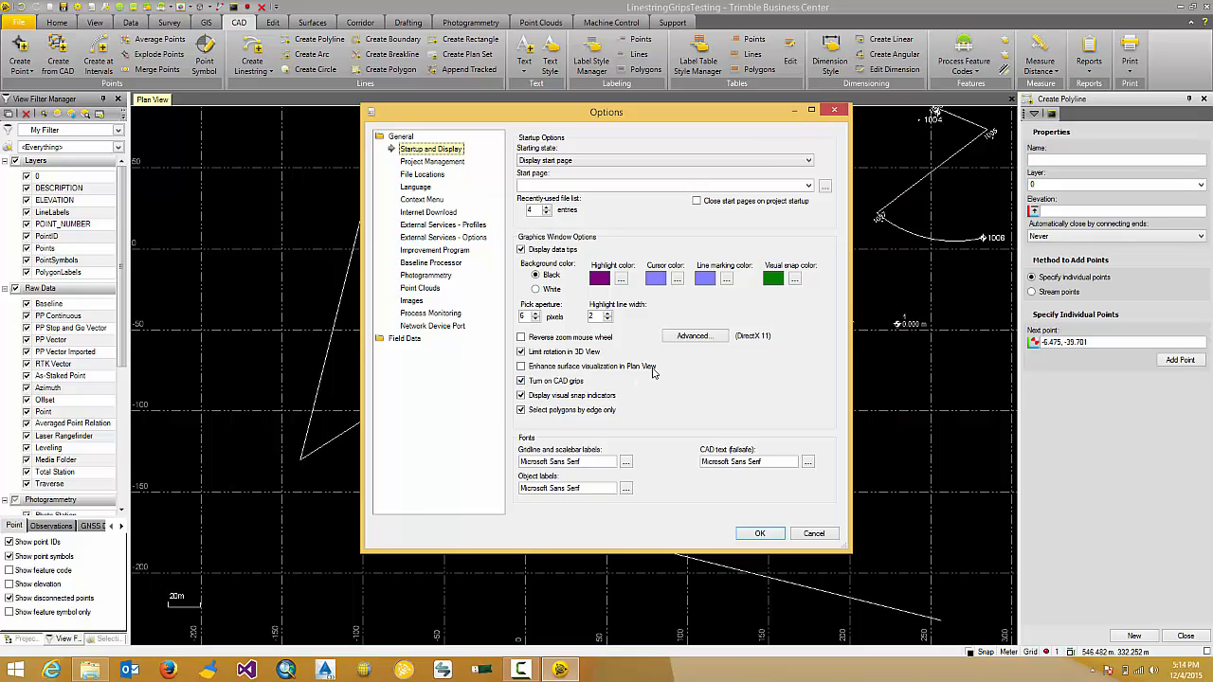
click(833, 110)
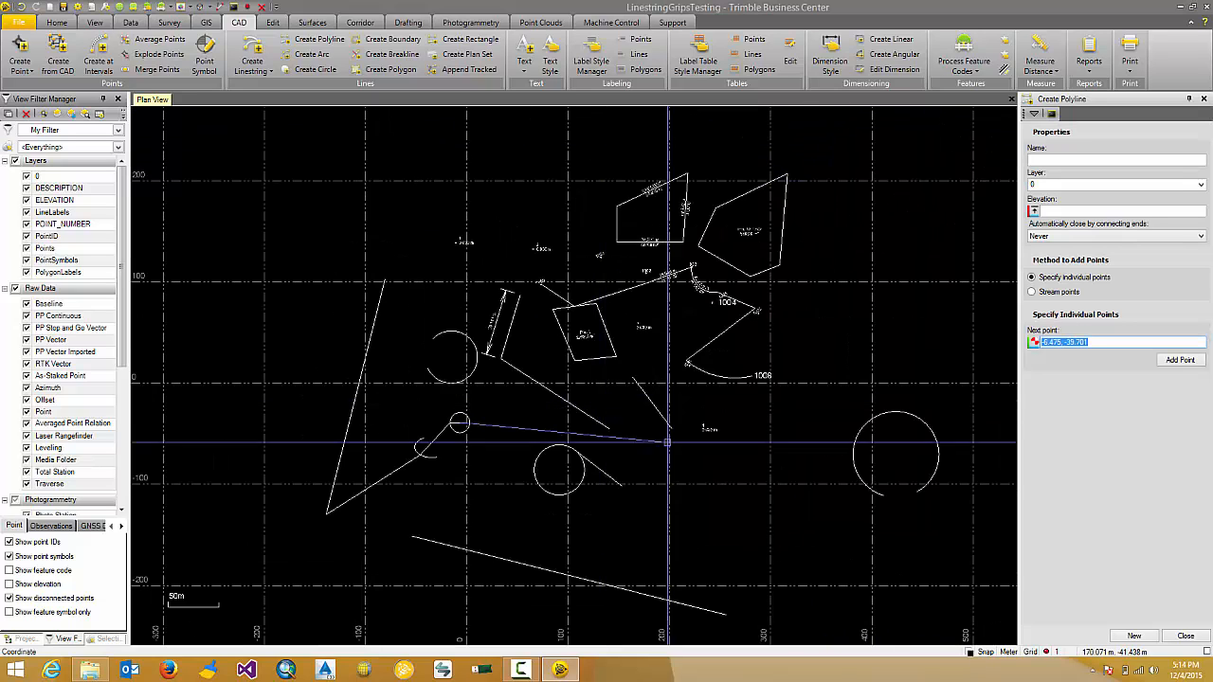
End polyline creation with the last vertex at the small circle's center.
click(1185, 636)
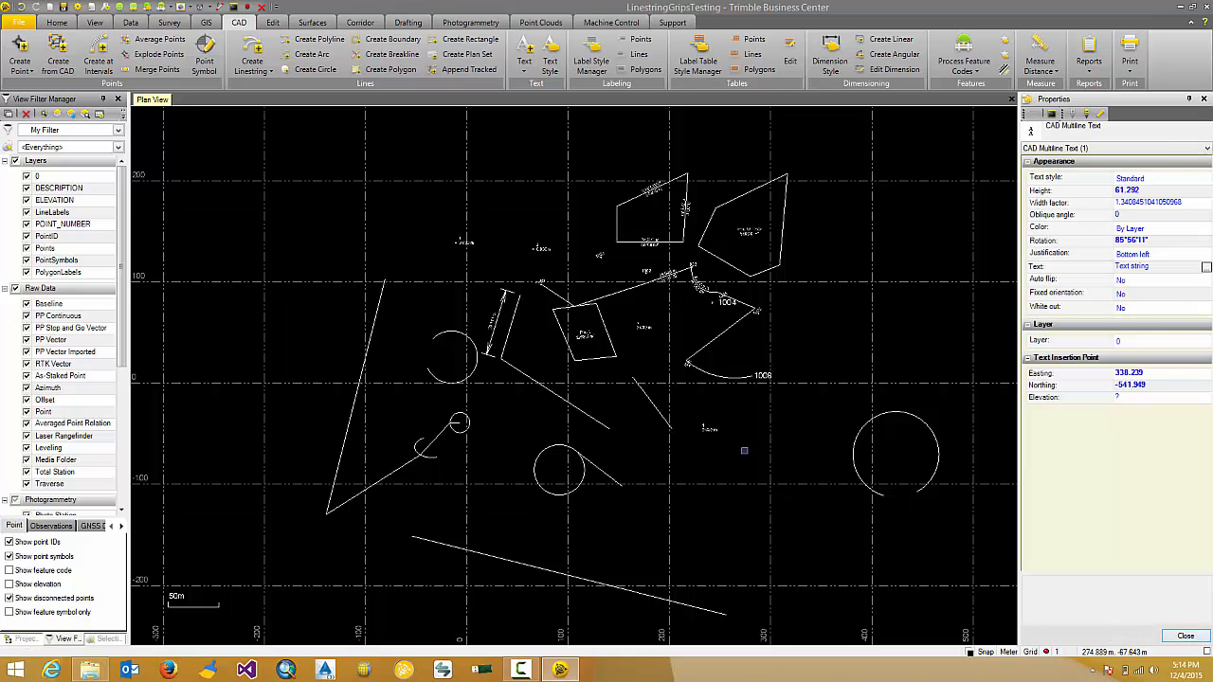
mouse_move(726, 450)
middle_down()
mouse_move(730, 431)
mouse_move(719, 440)
middle_up()
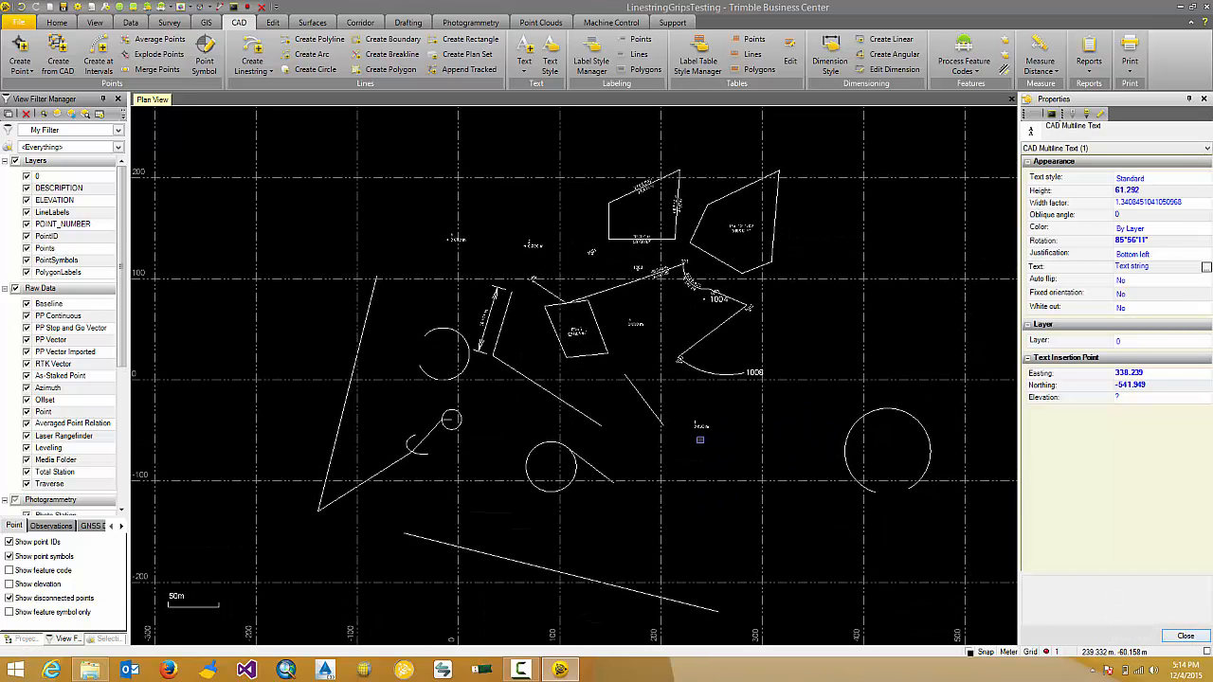